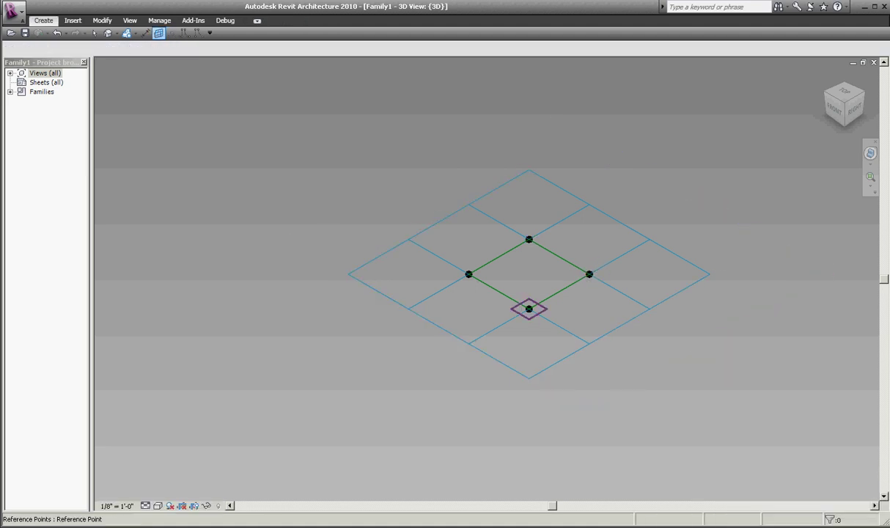
Raise the upper-left, right and bottom reference points above the grid.
click(468, 275)
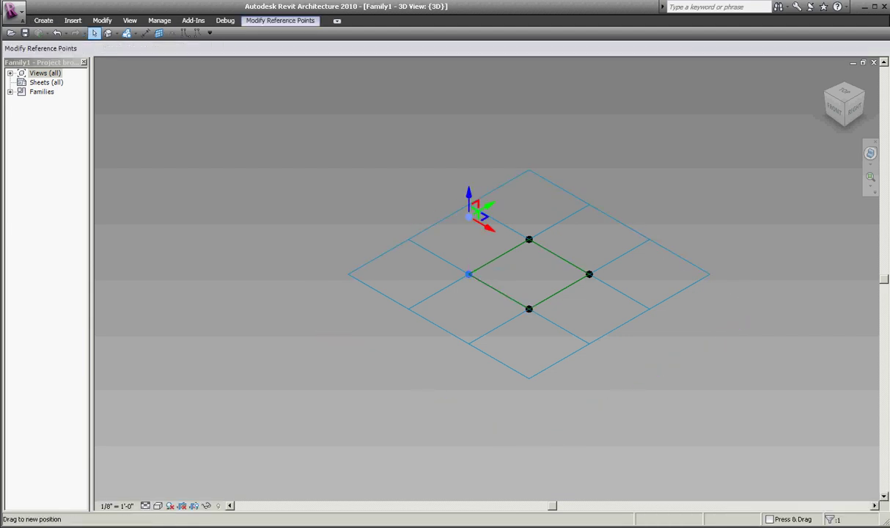
drag(529, 216, 529, 171)
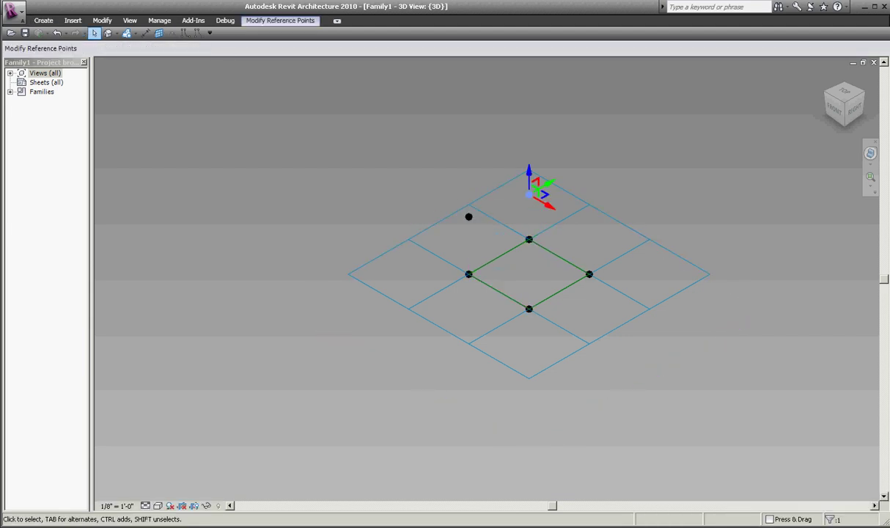
click(589, 275)
drag(589, 274, 589, 237)
click(529, 308)
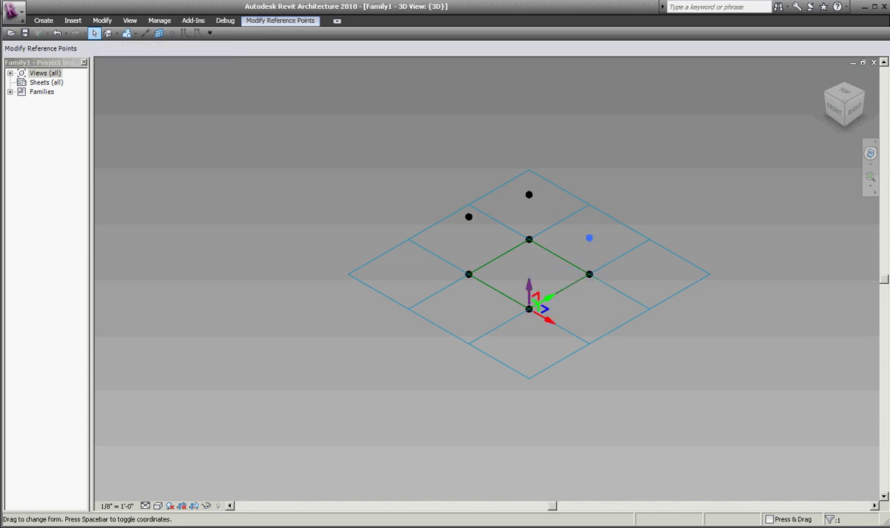
drag(529, 309, 529, 269)
Select the green square and the points around it, then orbit the grid to another angle.
click(469, 274)
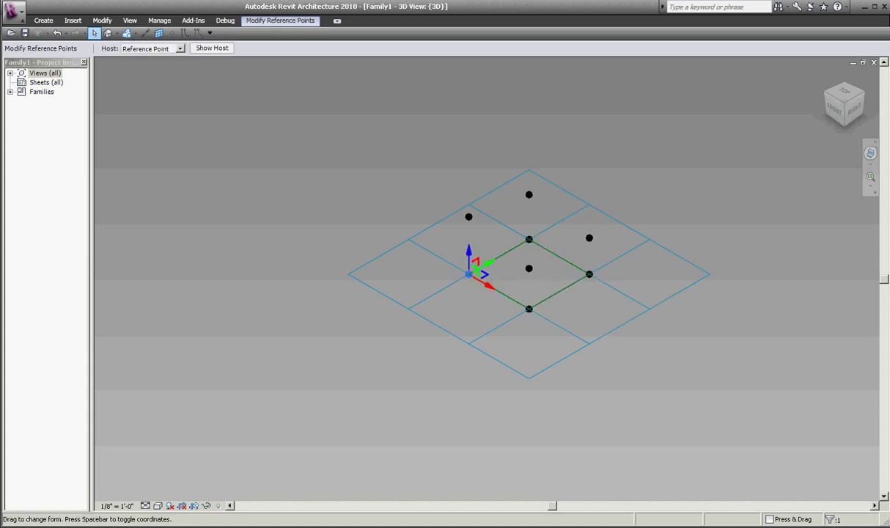
click(498, 257)
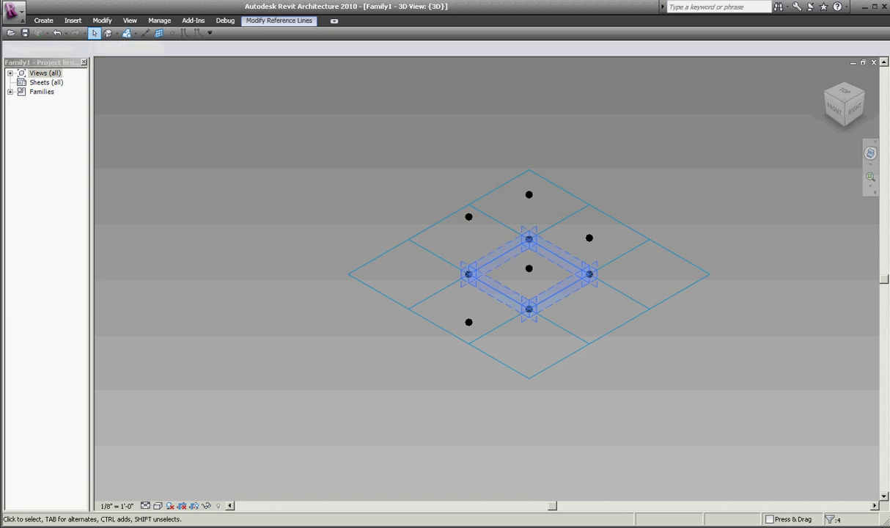
click(528, 268)
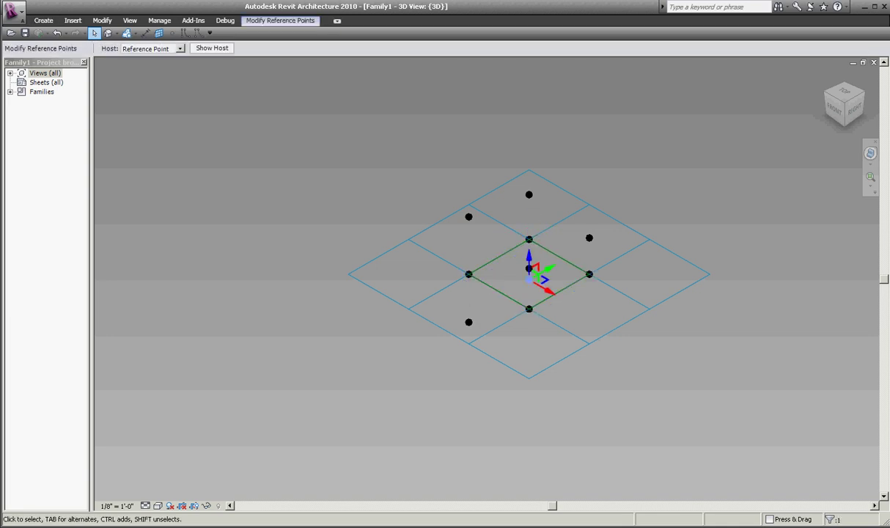
click(589, 275)
click(559, 258)
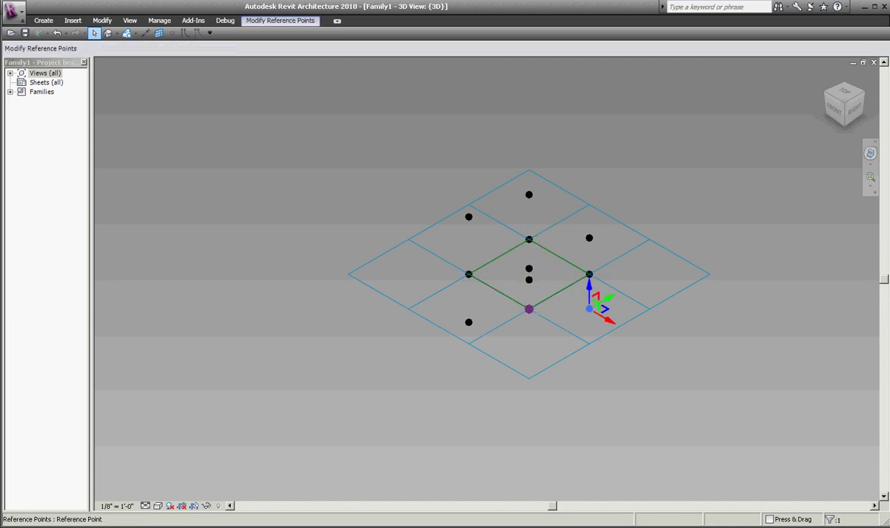
key(Escape)
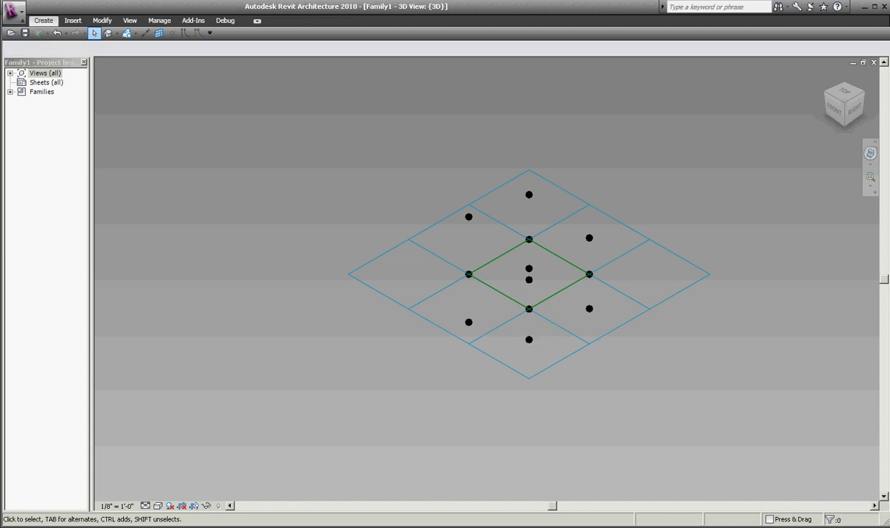
shift+middle_drag(530, 274, 323, 279)
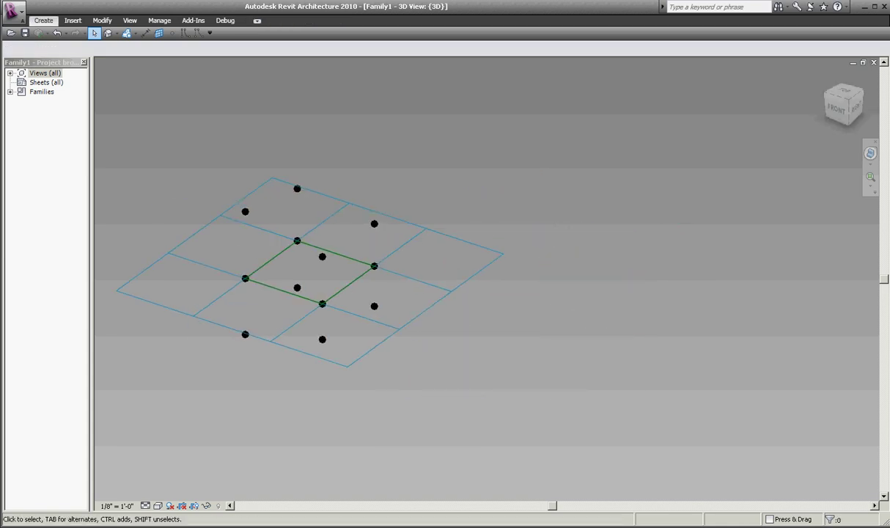
Set height offsets for the upper and lower reference points in their properties.
ctrl+click(374, 224)
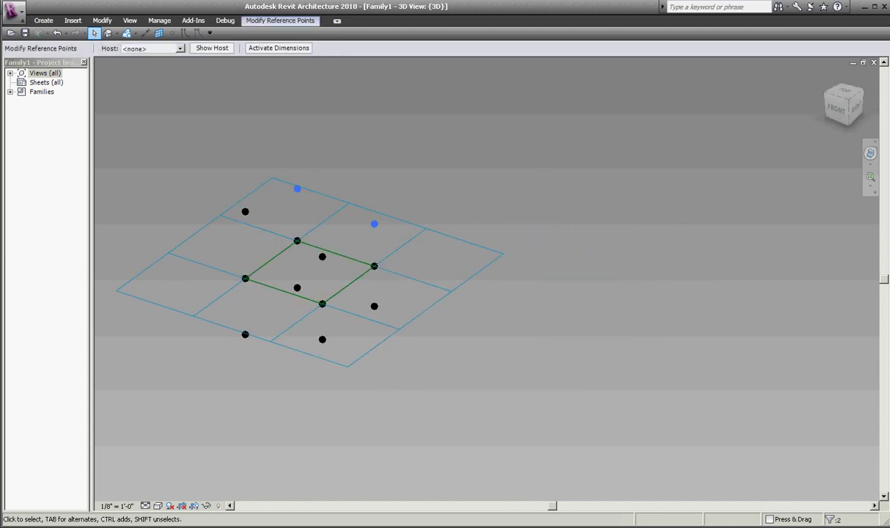
click(455, 356)
click(483, 421)
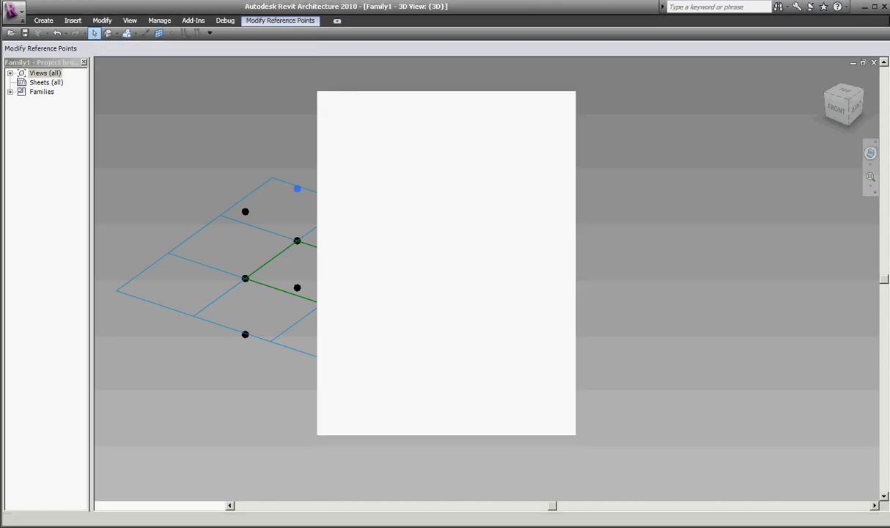
ctrl+click(374, 306)
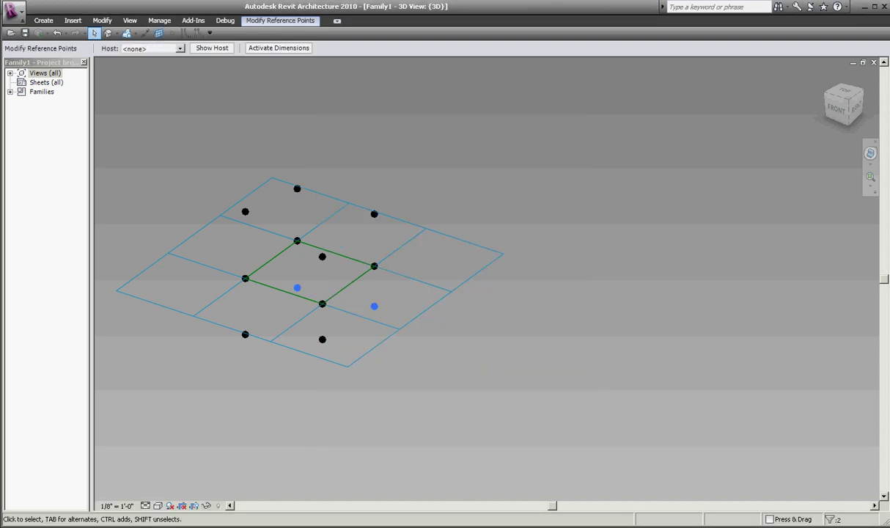
click(562, 285)
click(453, 353)
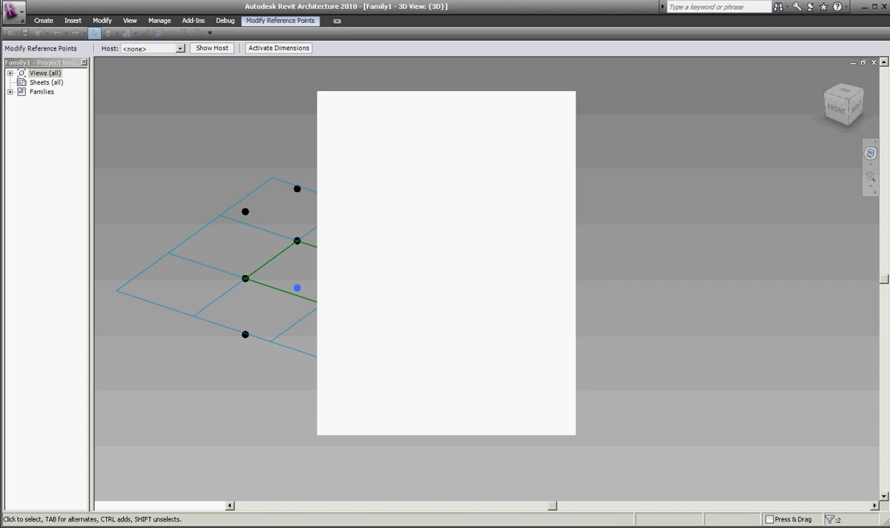
click(482, 419)
Give the upper-left and right-side points a height offset associated with a family parameter.
click(245, 212)
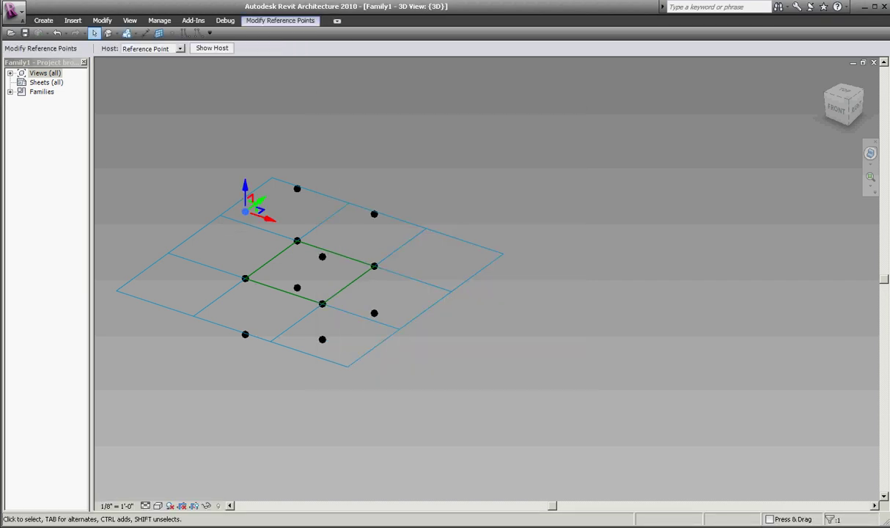
ctrl+click(322, 256)
click(561, 264)
click(455, 356)
click(484, 418)
key(Escape)
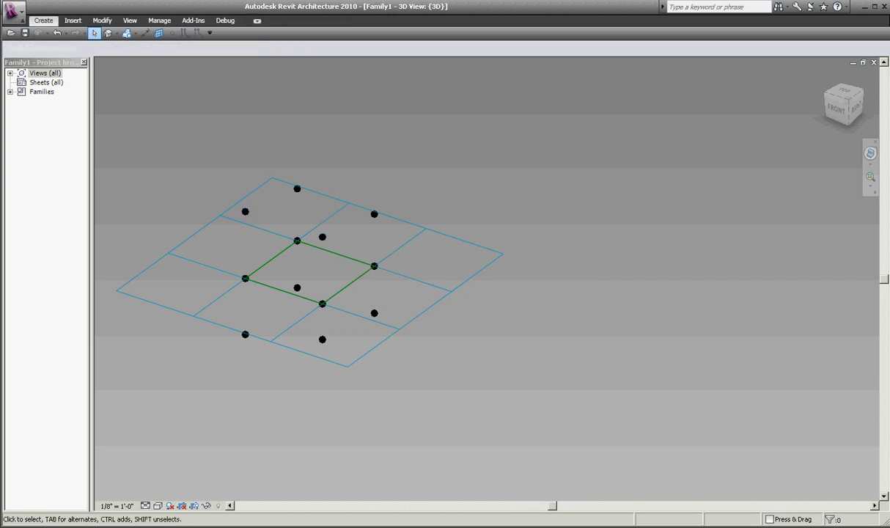
Box-select two more reference points and apply new height values through their properties.
drag(220, 326, 334, 361)
key(p)
key(r)
key(Return)
key(Escape)
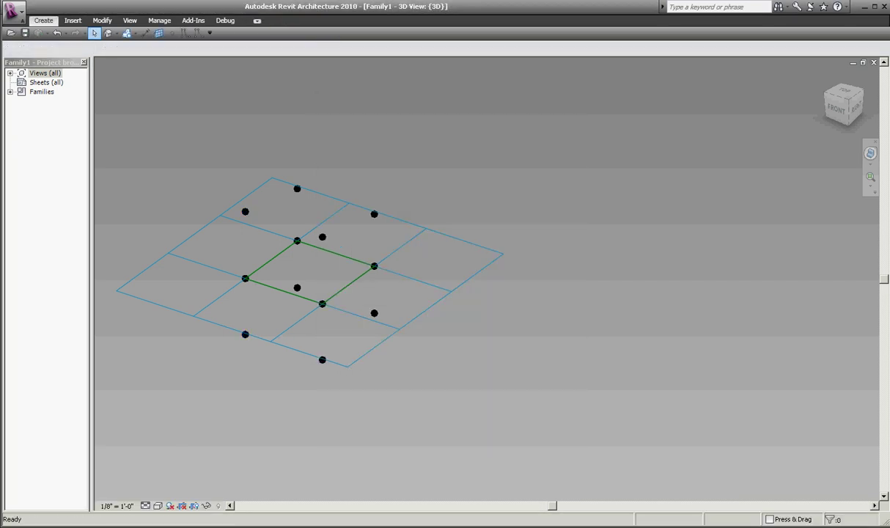
Change a parameter value in Family Types and move the upper-left point lower.
key(f)
key(t)
key(Return)
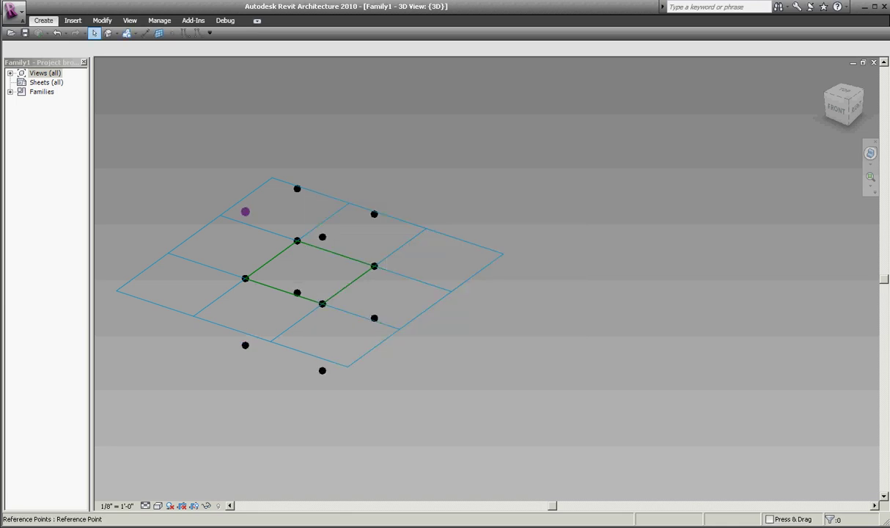
click(245, 212)
drag(245, 212, 245, 248)
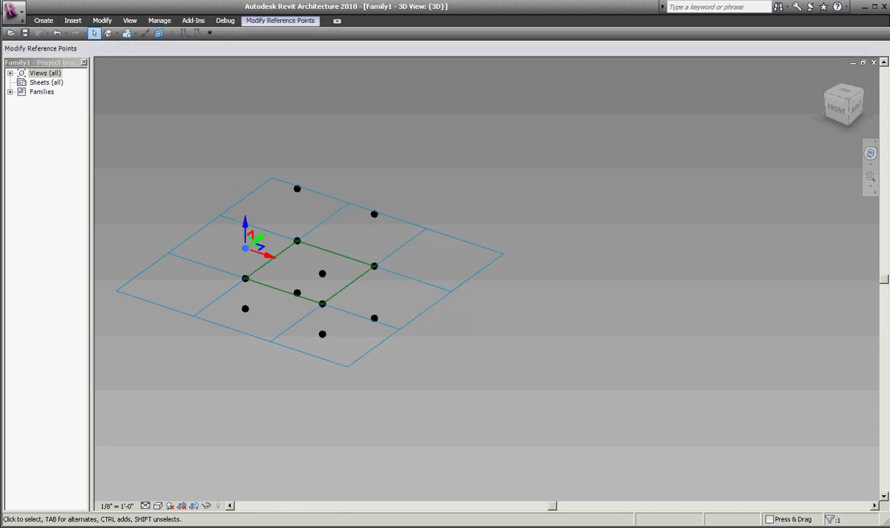
key(Escape)
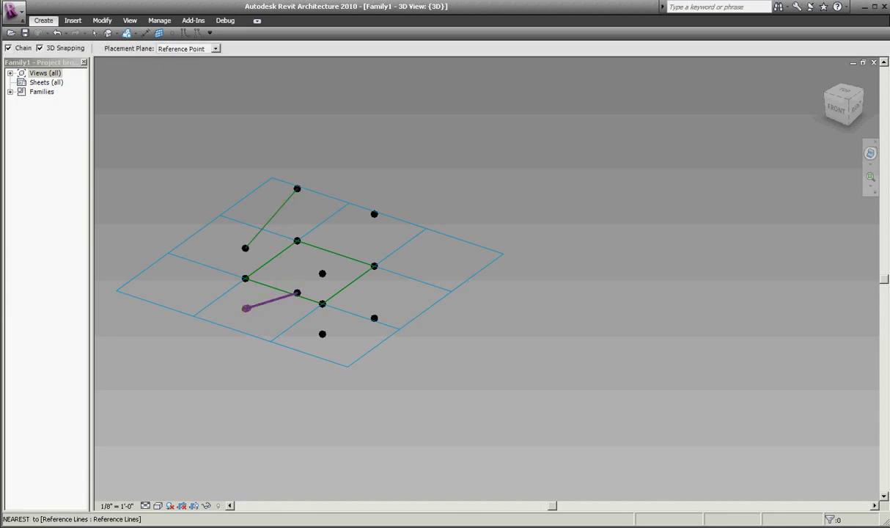
Draw two reference-line chains ending at the top and bottom points through the square's corners.
key(Escape)
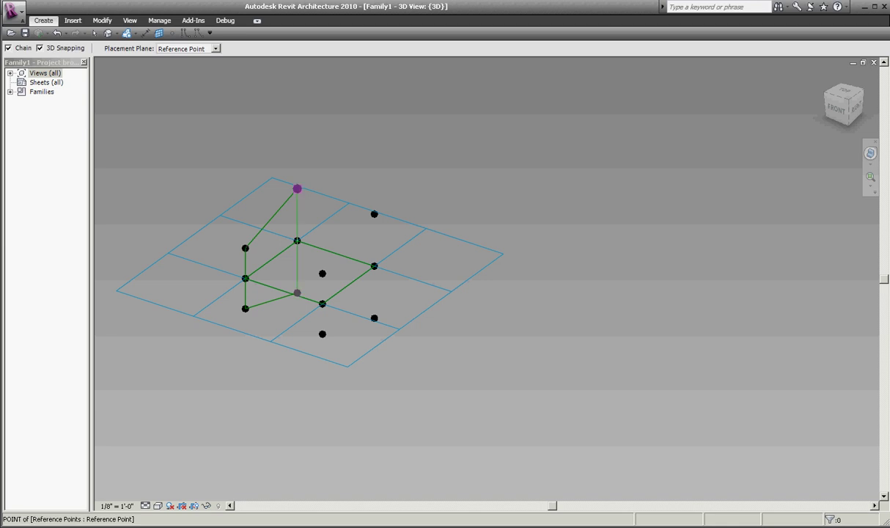
click(374, 215)
key(Escape)
key(Escape)
key(Escape)
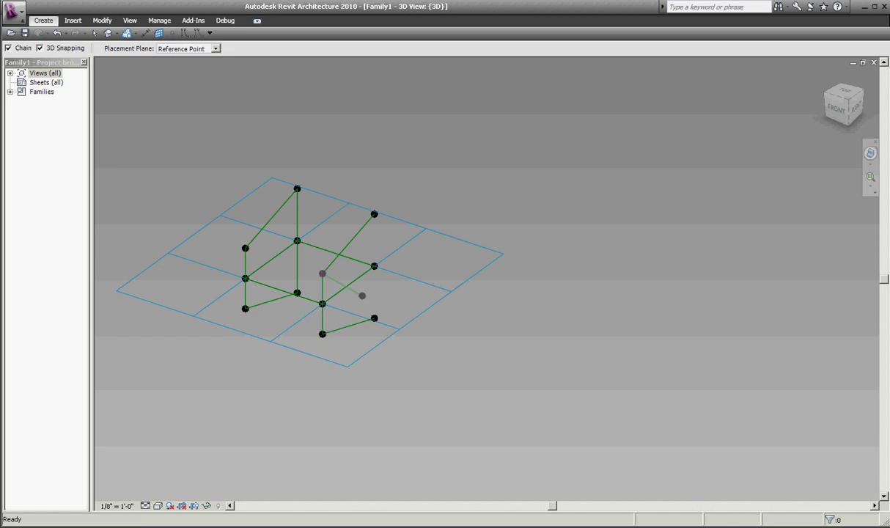
click(374, 214)
key(Escape)
key(Escape)
Drop a reference point below the grid, then select both reference-line chains.
drag(323, 273, 323, 286)
key(Escape)
key(Escape)
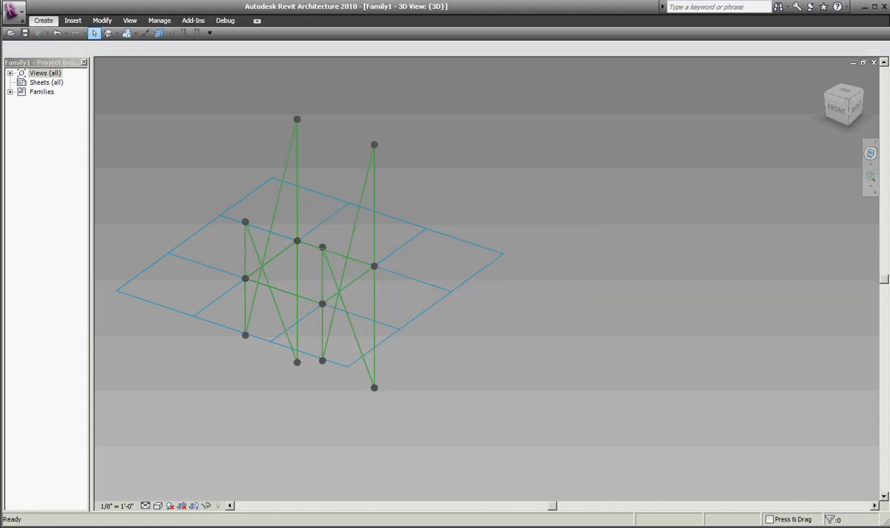
click(374, 330)
ctrl+click(297, 308)
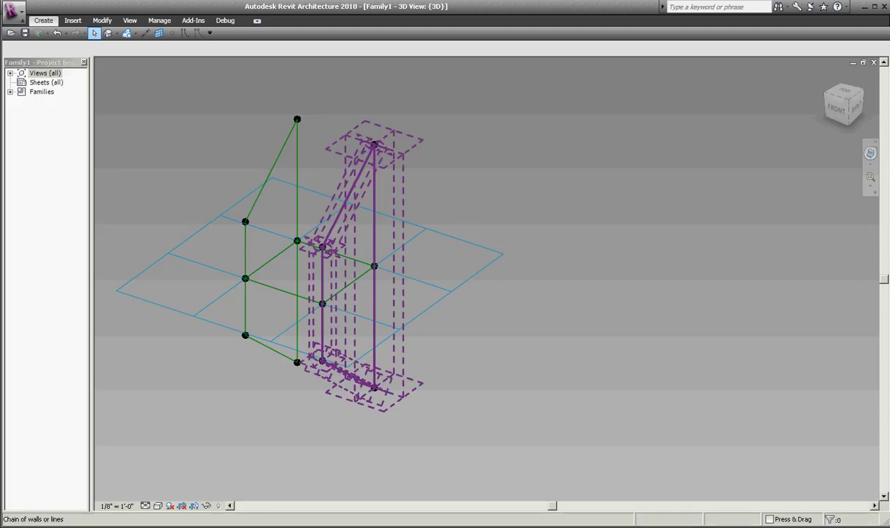
Select the right and left line chains, then zoom into Family2's small curved form.
click(349, 194)
ctrl+click(272, 168)
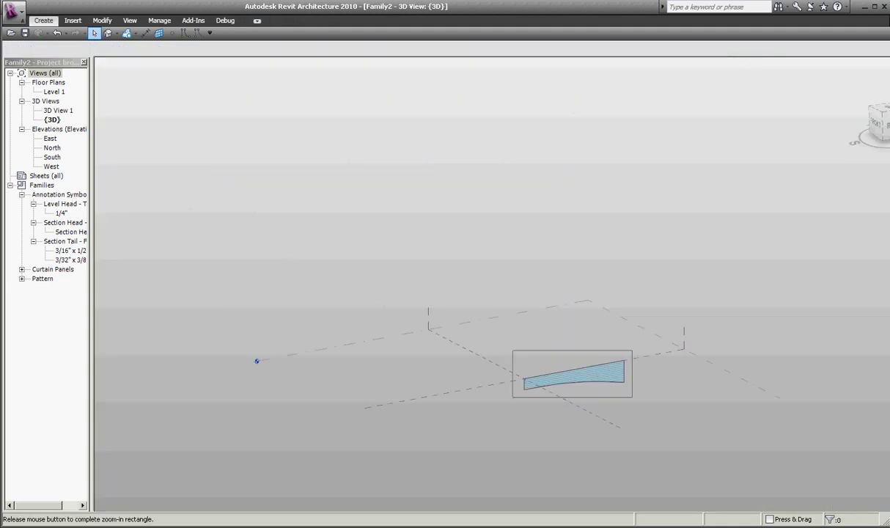
drag(513, 350, 633, 400)
Place reference points, then filter the deck selection to inspect only the reference points' properties.
click(171, 33)
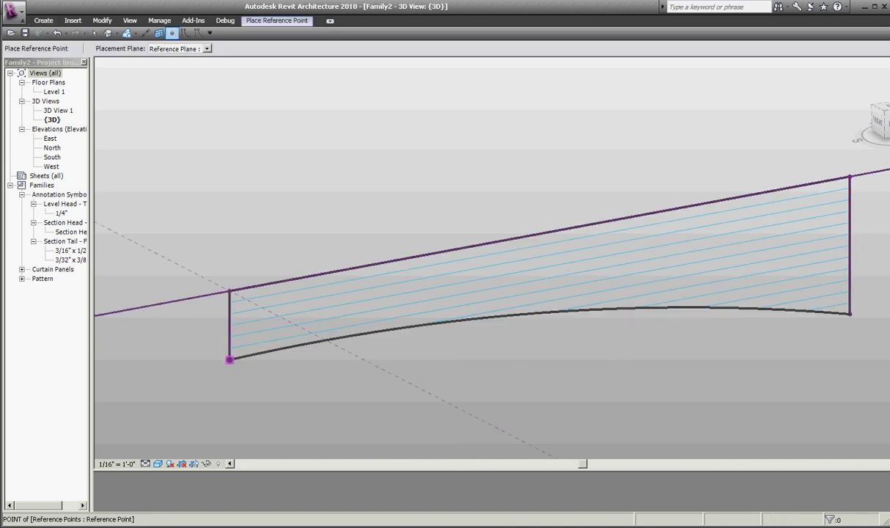
key(Escape)
drag(176, 92, 844, 400)
click(829, 520)
click(414, 351)
key(p)
key(r)
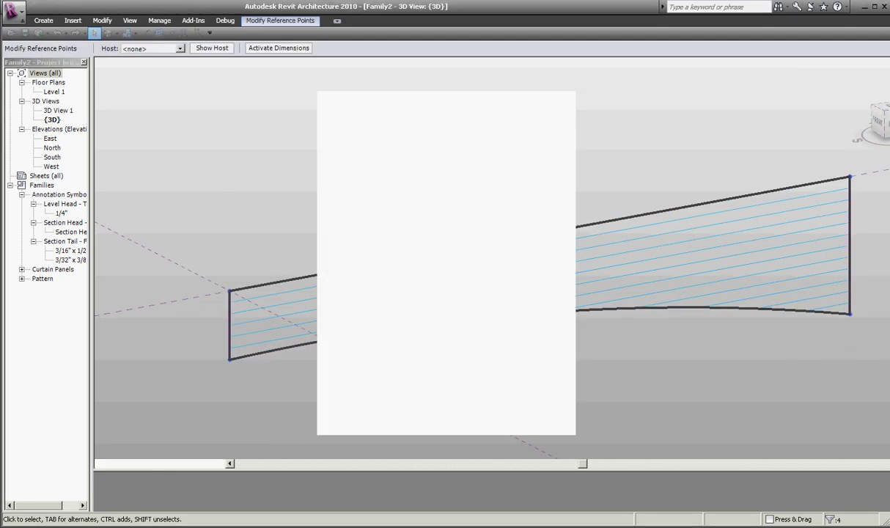
key(Escape)
key(Escape)
Reselect the whole deck form and delete it, keeping the four reference points.
drag(176, 92, 843, 399)
key(Delete)
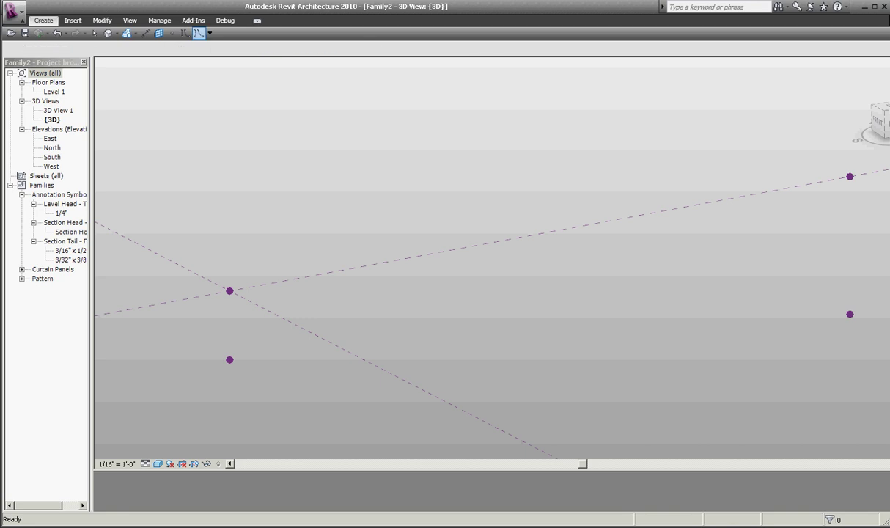
key(l)
key(i)
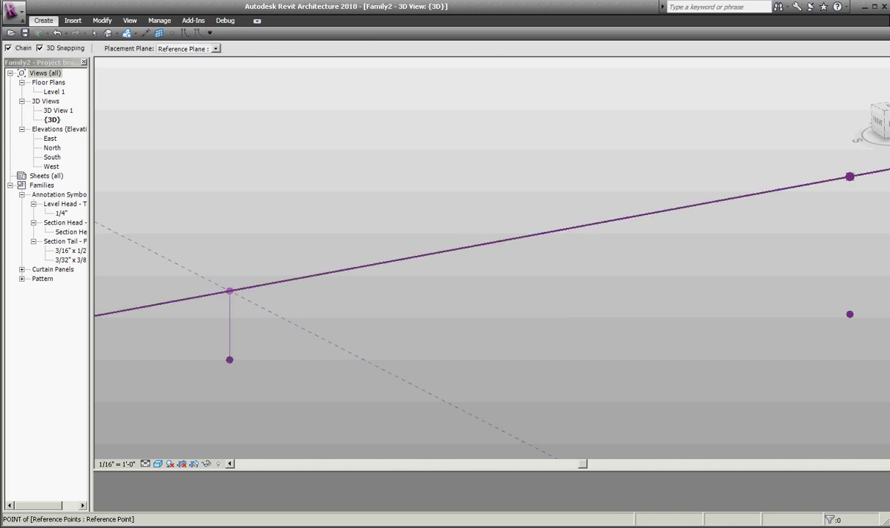
Join the four points with reference lines, curving the bottom edge, and select all four lines.
key(Escape)
key(Escape)
key(l)
key(i)
click(229, 360)
click(850, 314)
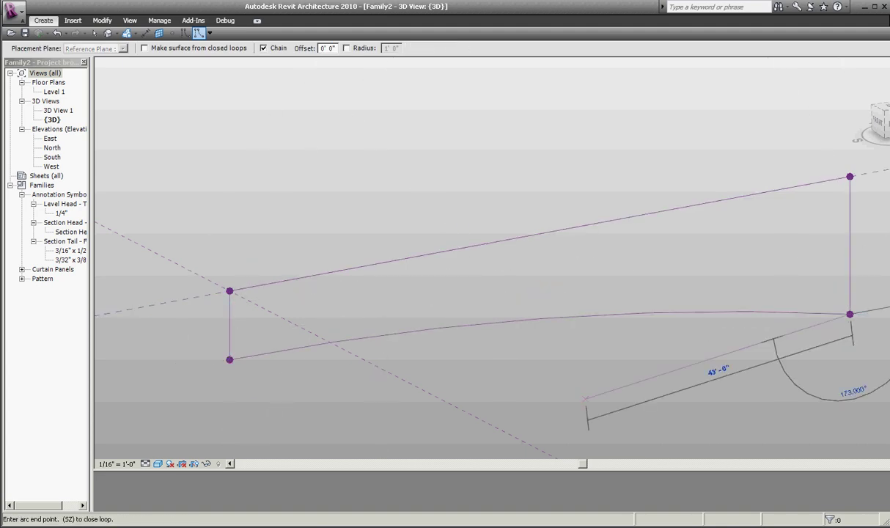
key(Escape)
key(Escape)
click(660, 314)
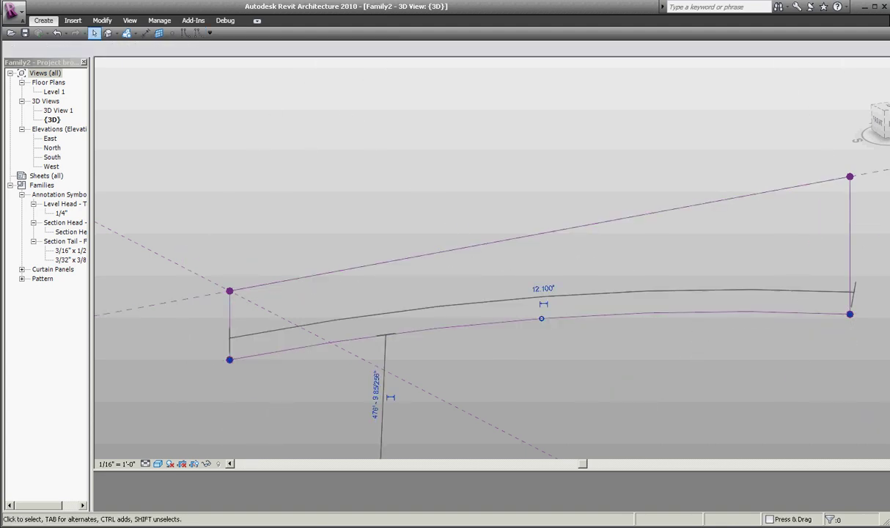
key(Escape)
key(ctrl+a)
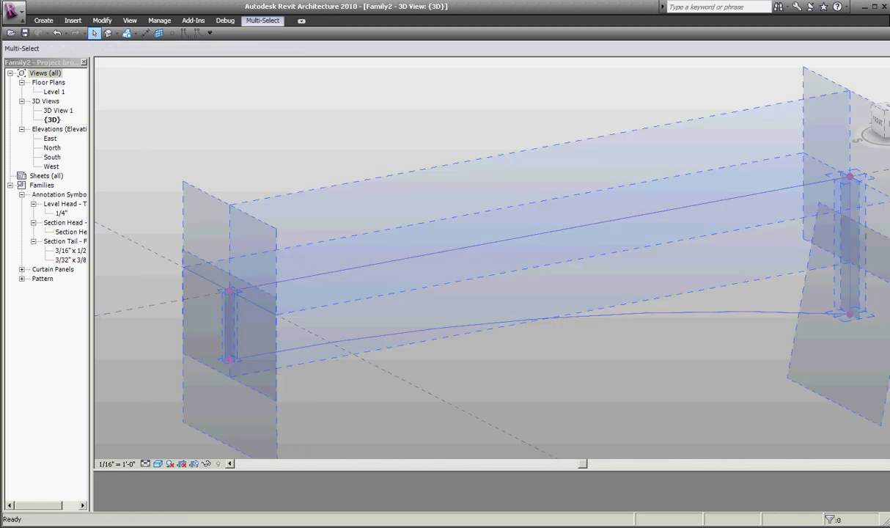
Turn the four profile lines into a surface form, zoom in and select the deck surface.
click(290, 501)
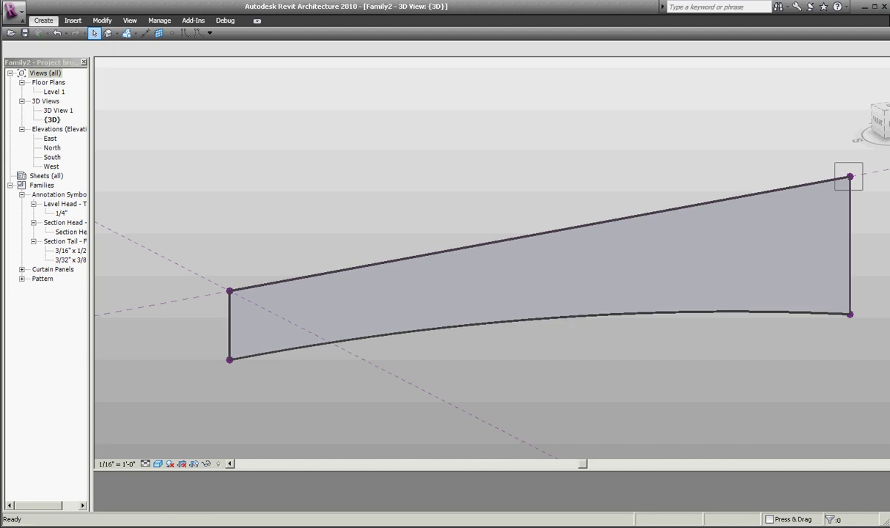
scroll(849, 176, up, 3)
click(532, 260)
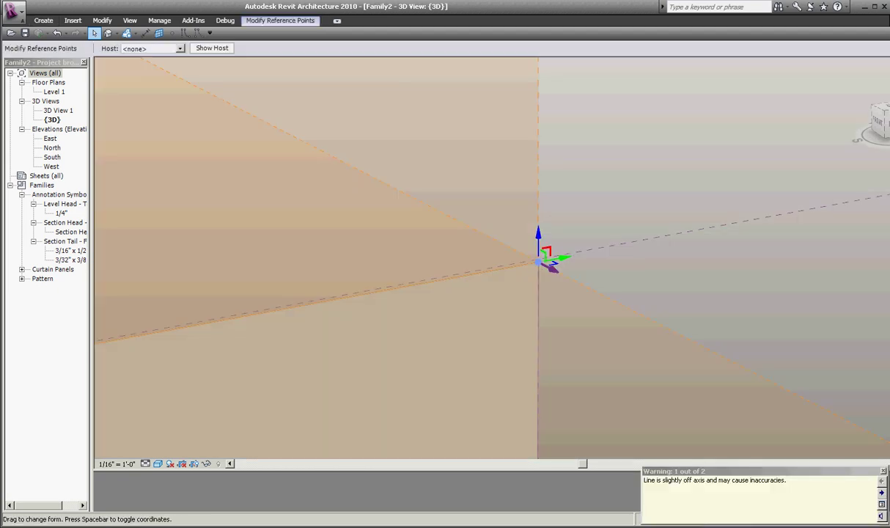
scroll(600, 301, down, 5)
drag(500, 276, 603, 330)
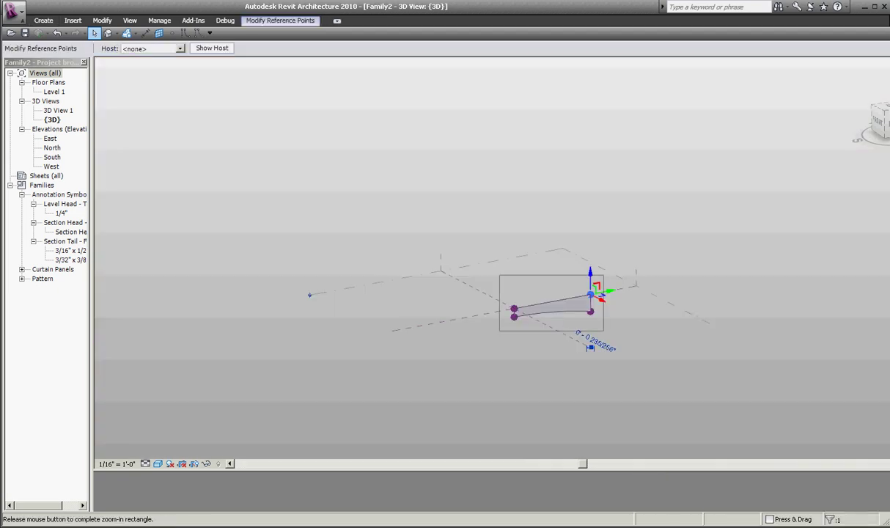
click(514, 278)
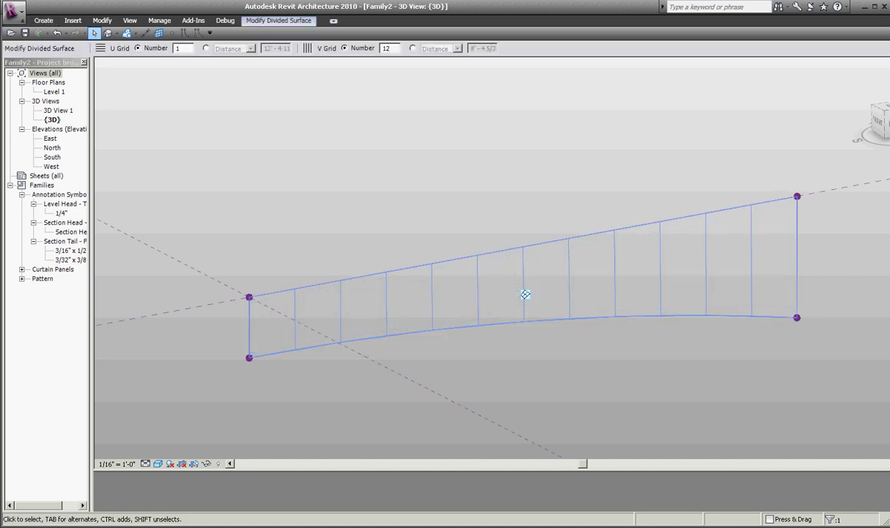
Set the divided surface's All Grid Rotation to 180° and orbit to inspect the panelled mass.
key(p)
key(r)
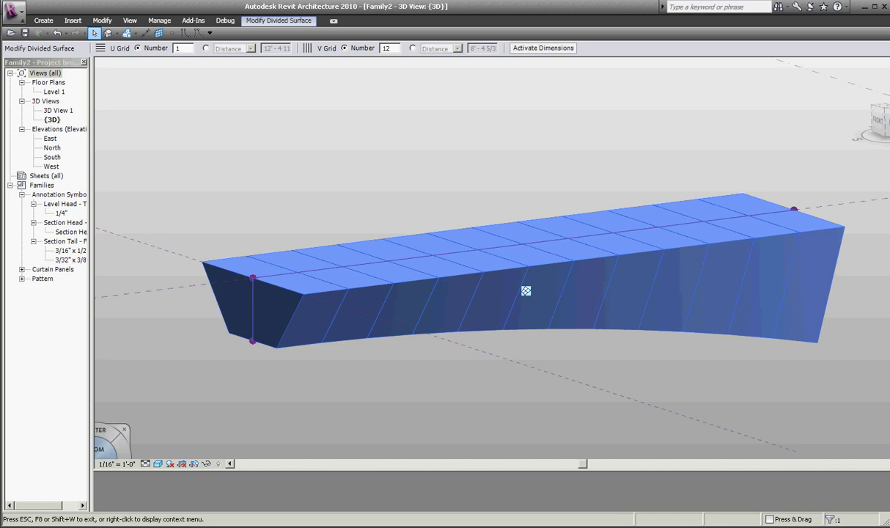
key(Escape)
mouse_move(526, 290)
shift+middle_down()
mouse_move(469, 290)
mouse_move(519, 284)
mouse_move(513, 296)
shift+middle_up()
click(521, 290)
Draw a vertical reference line about 112' tall from the deck's far-end point as the tower axis.
key(Escape)
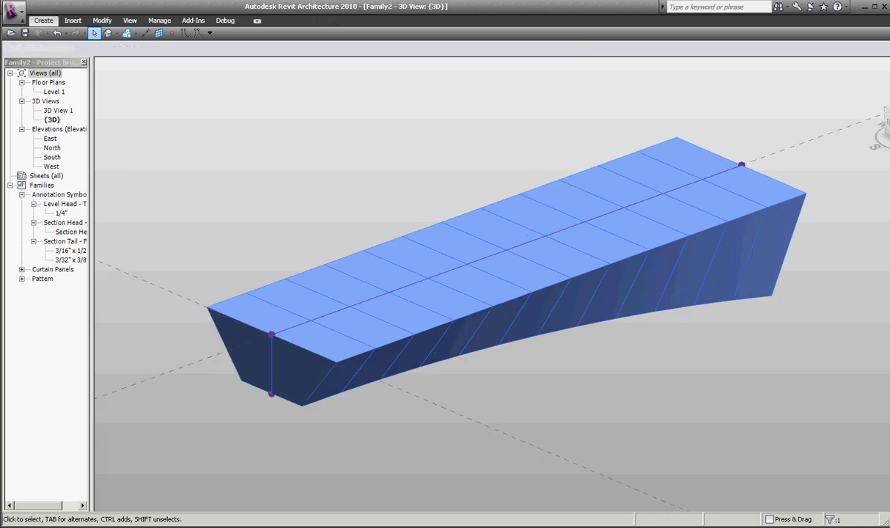
drag(491, 254, 632, 385)
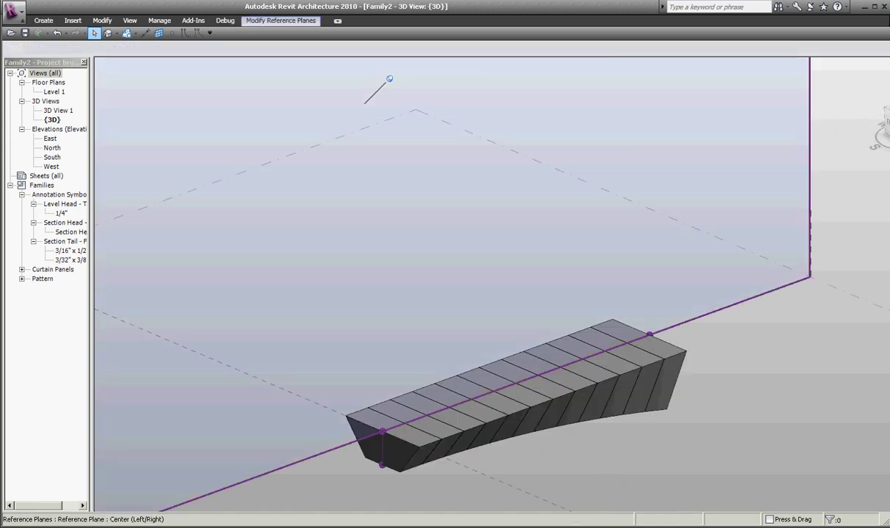
key(l)
key(i)
click(649, 103)
click(649, 482)
key(Escape)
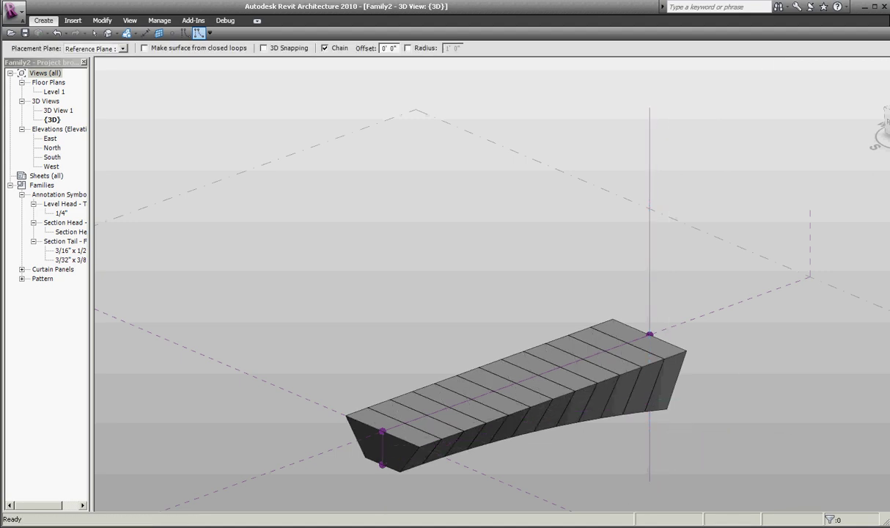
Sketch the tower base ellipse centred on the bottom reference point.
key(p)
key(t)
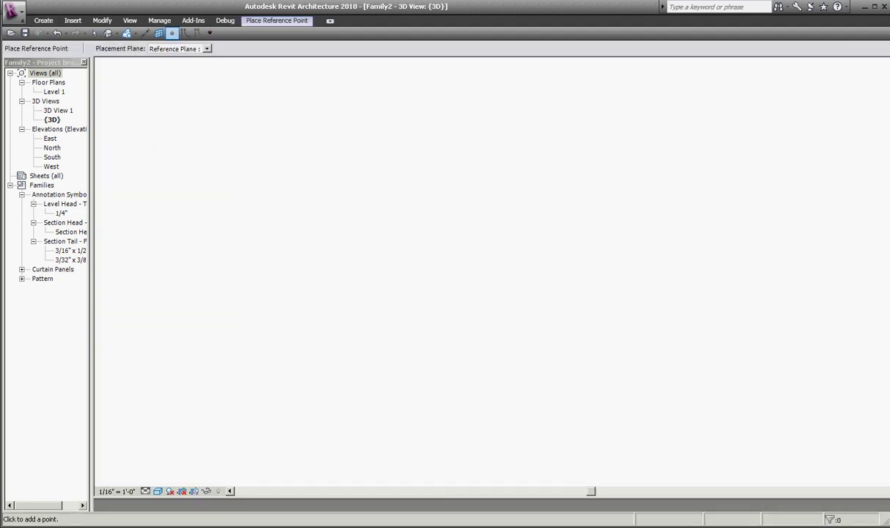
key(Escape)
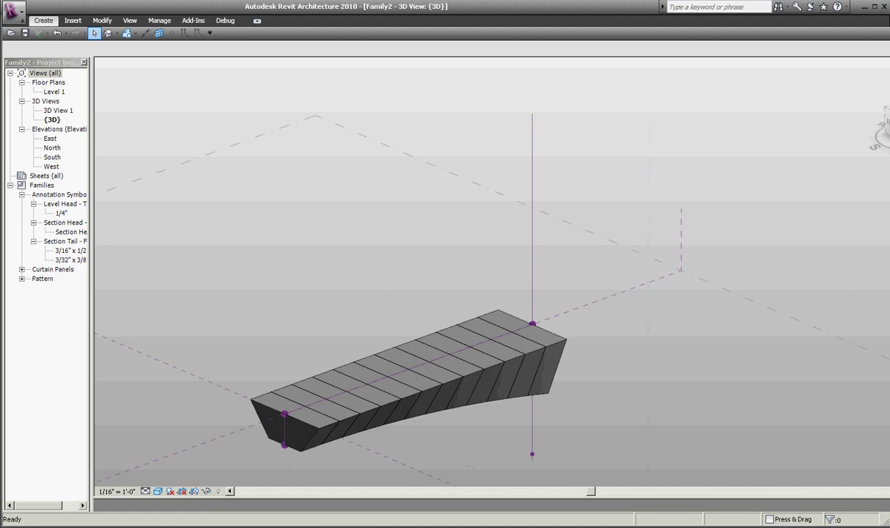
key(r)
key(p)
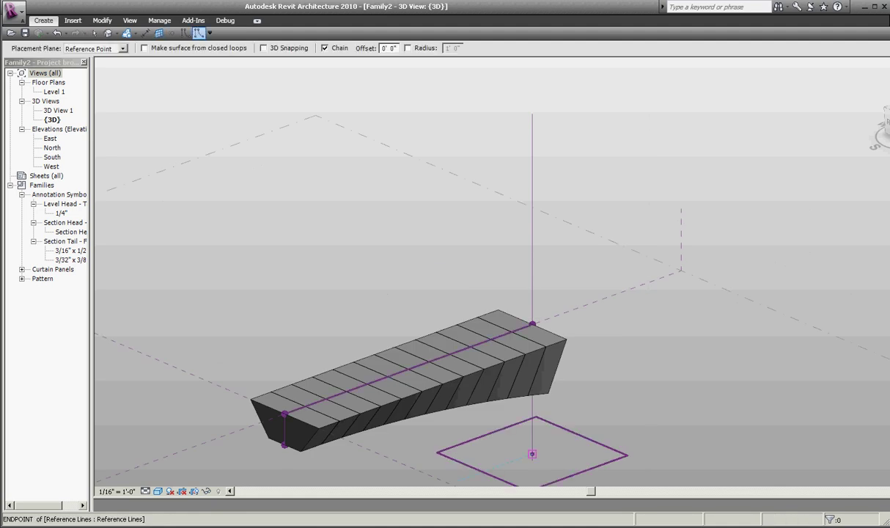
key(Escape)
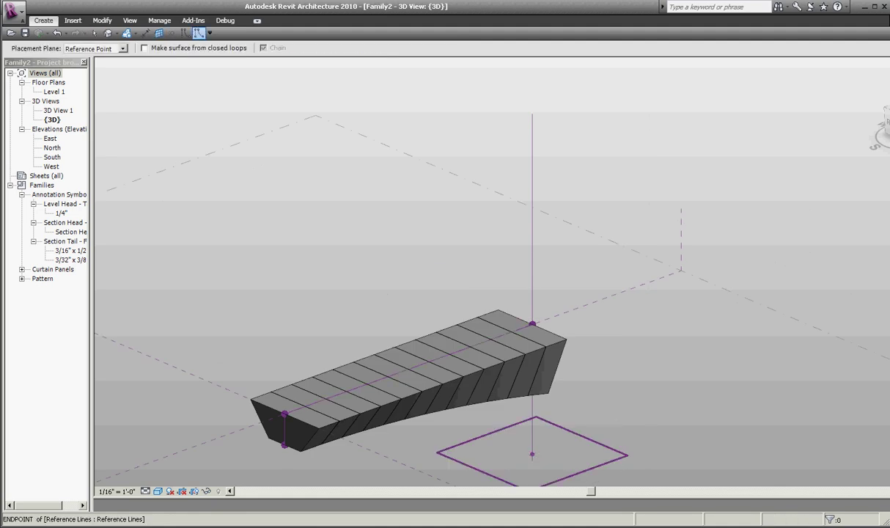
click(532, 454)
click(575, 462)
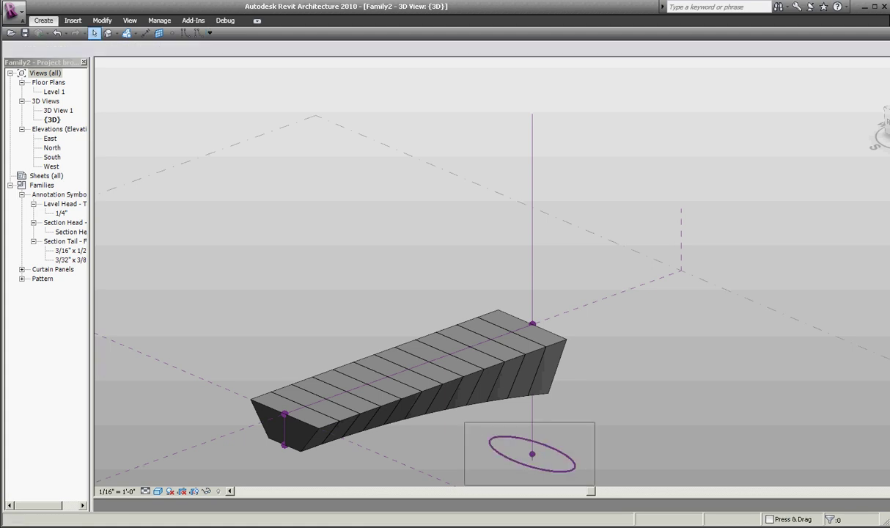
Copy the base ellipse up the vertical tower line and resize the top ellipse.
drag(595, 485, 595, 485)
ctrl+click(532, 220)
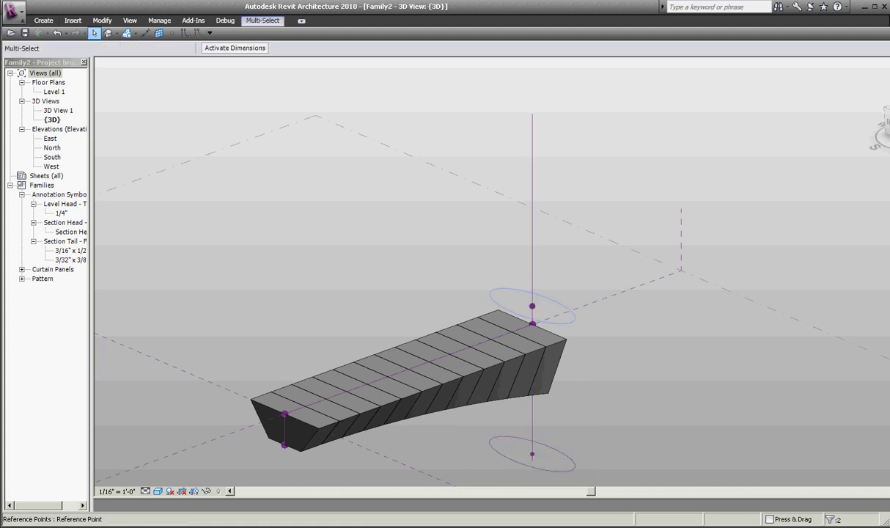
ctrl+drag(533, 306, 532, 132)
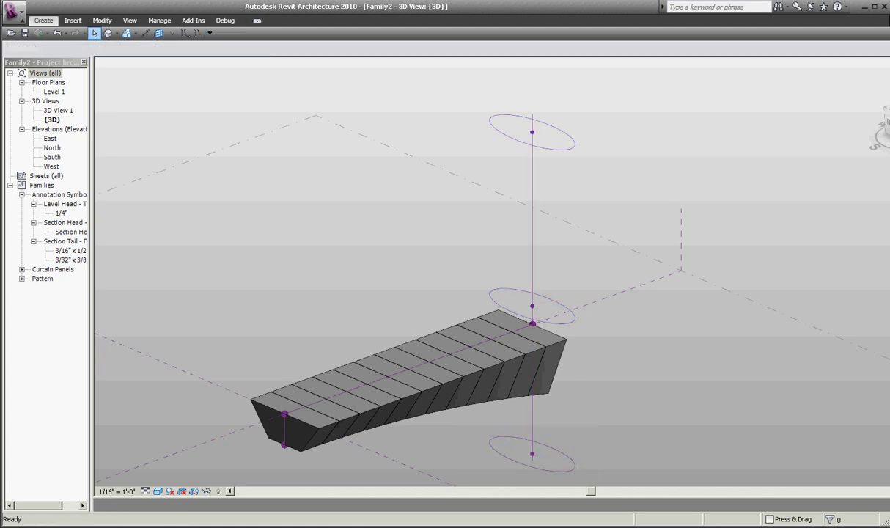
click(533, 132)
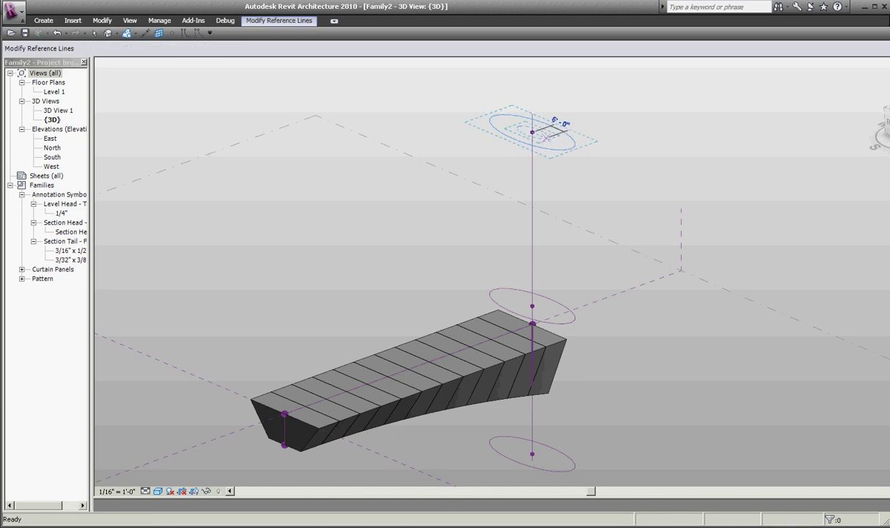
drag(532, 132, 572, 149)
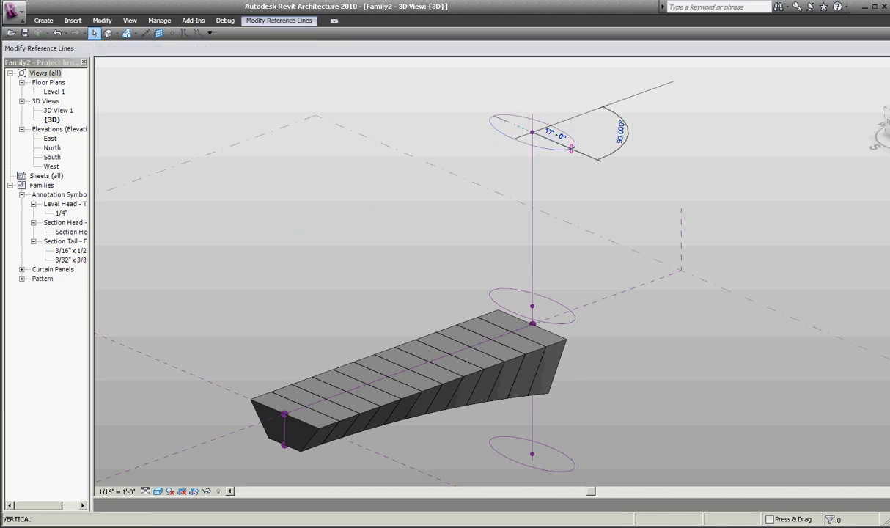
key(Escape)
Set the middle tower ellipse size to 6'-6".
click(556, 302)
click(556, 302)
text(6'6)
key(Return)
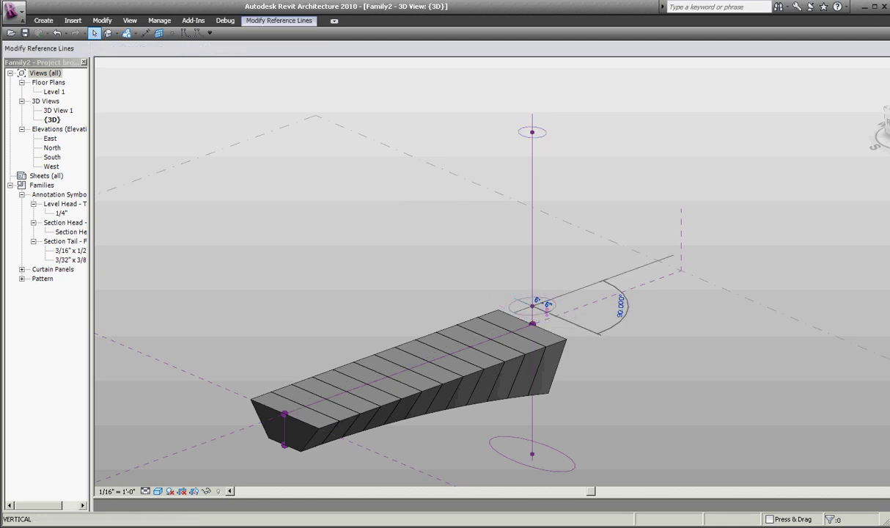
key(Escape)
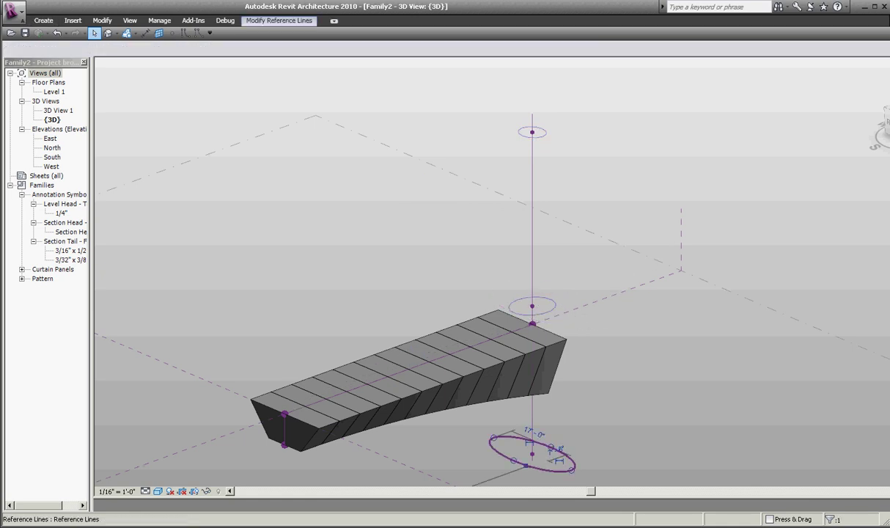
key(Escape)
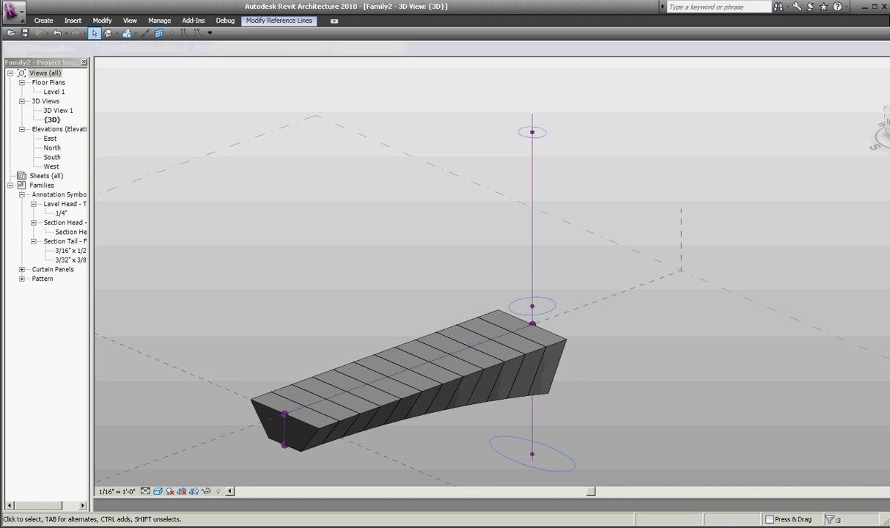
Draw a cable reference line from the deck panel endpoint up to the tower axis.
key(l)
key(i)
click(319, 428)
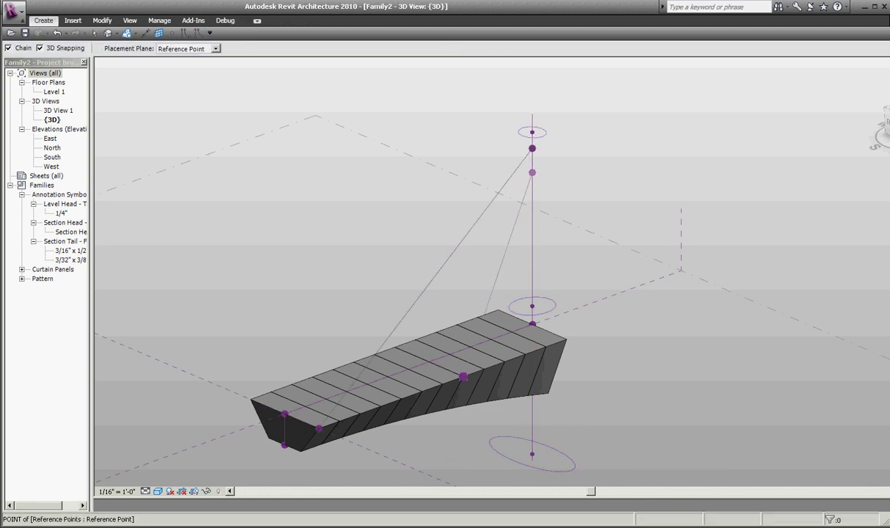
click(533, 173)
key(Escape)
key(Escape)
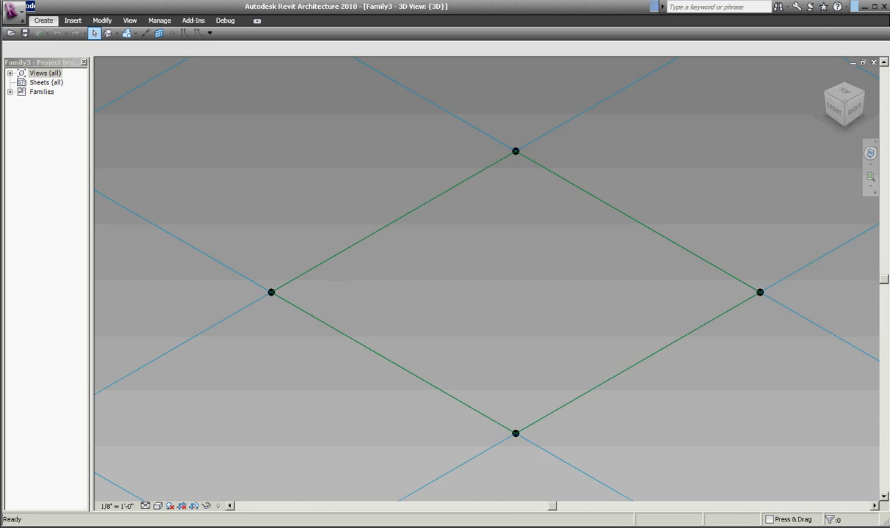
Place a reference point on the diamond panel's lower-right edge and discard the trial circle.
click(542, 418)
key(Escape)
key(Escape)
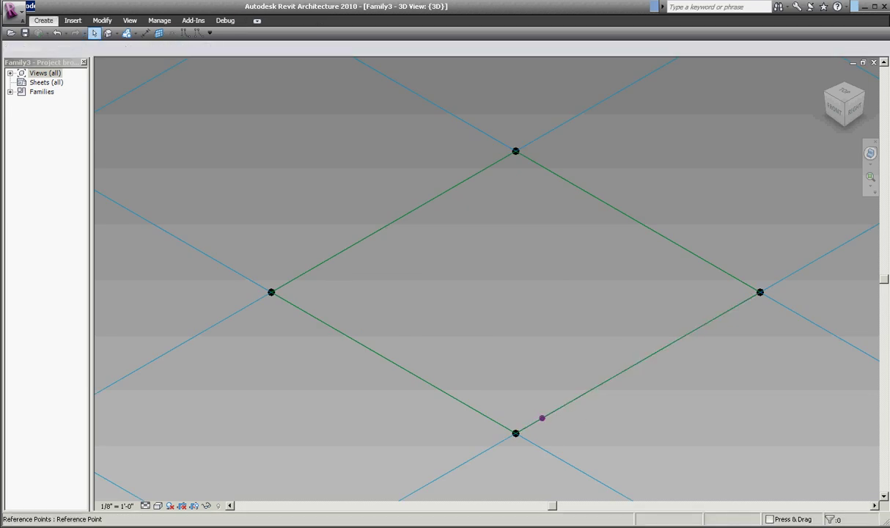
click(542, 418)
key(Escape)
click(542, 418)
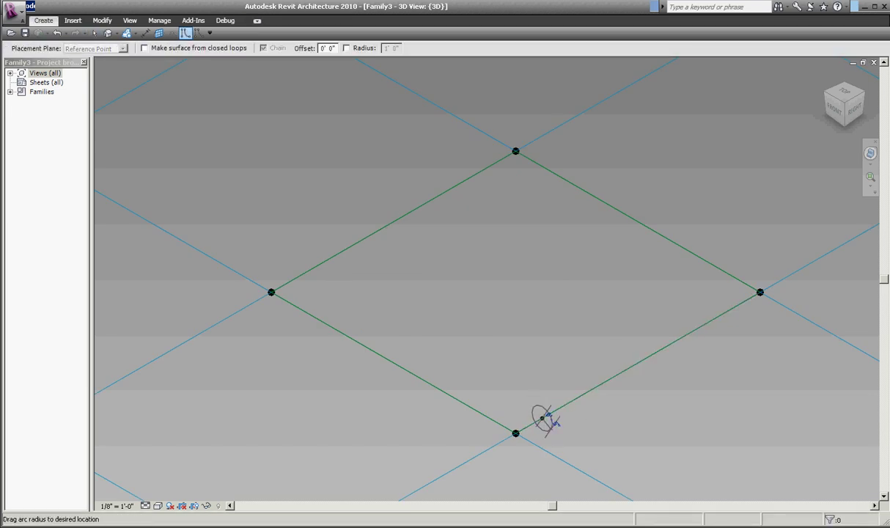
key(Escape)
key(Escape)
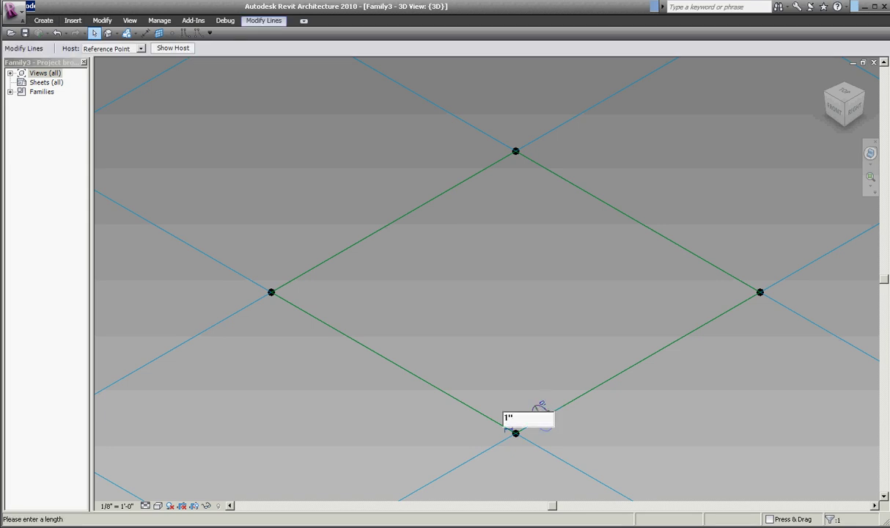
key(Escape)
key(Escape)
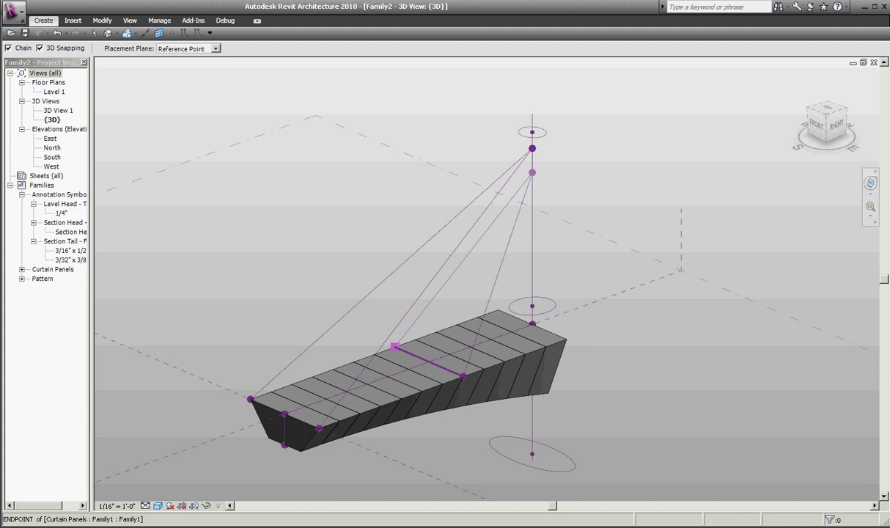
End the last cable line at the deck end and create a surface form from the cable lines.
click(395, 347)
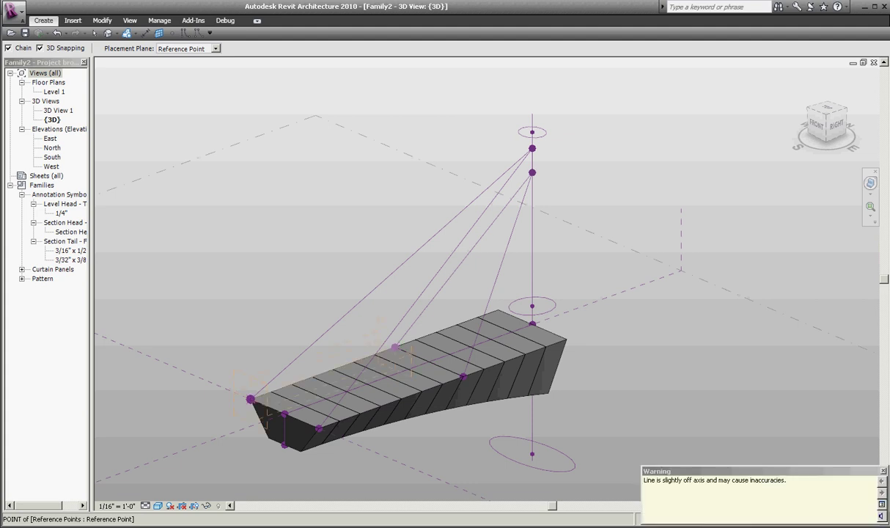
key(Escape)
key(Escape)
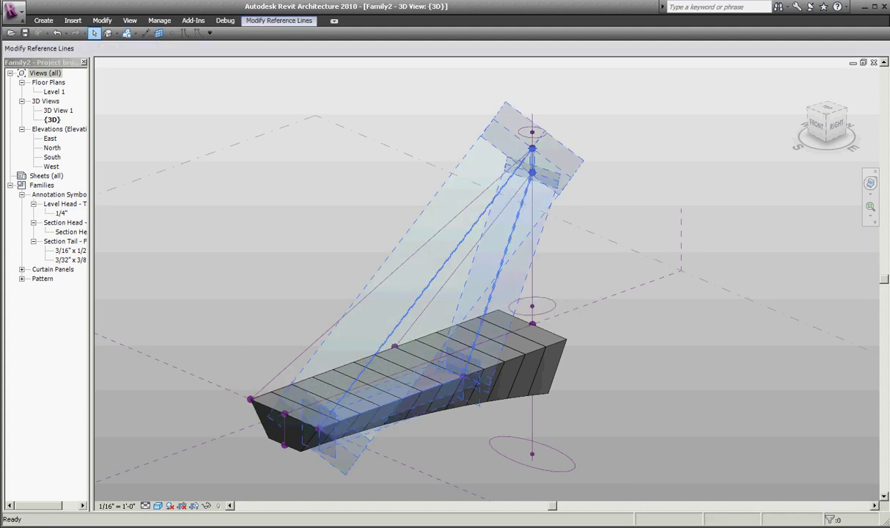
shift+middle_drag(484, 293, 411, 293)
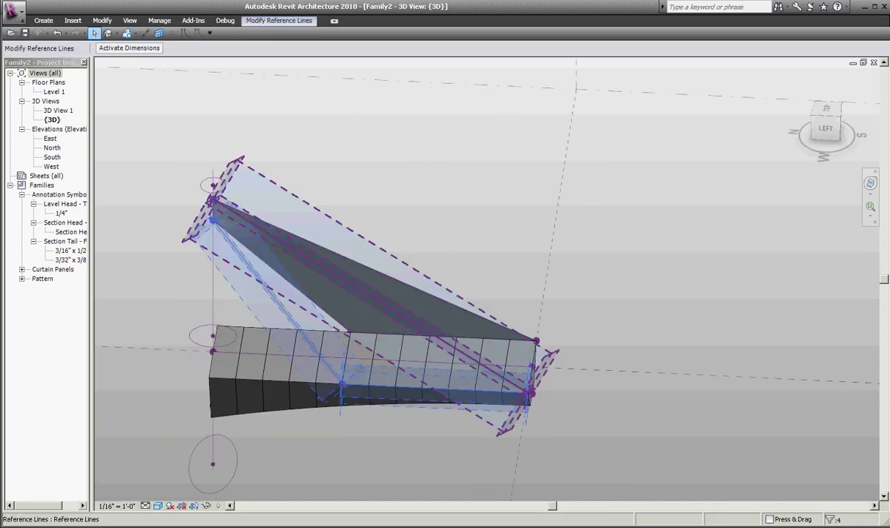
click(249, 467)
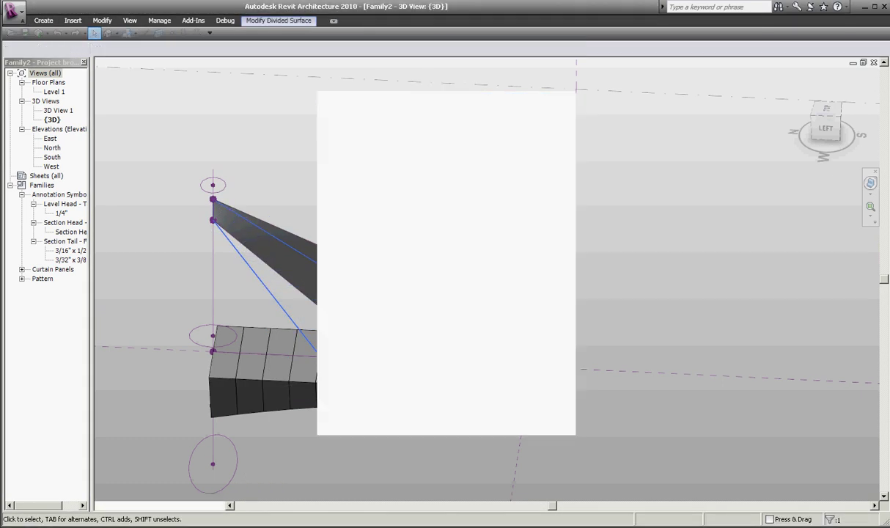
Change the divided surface's U/V grid numbers so the cables fan from tower top to deck.
key(p)
key(r)
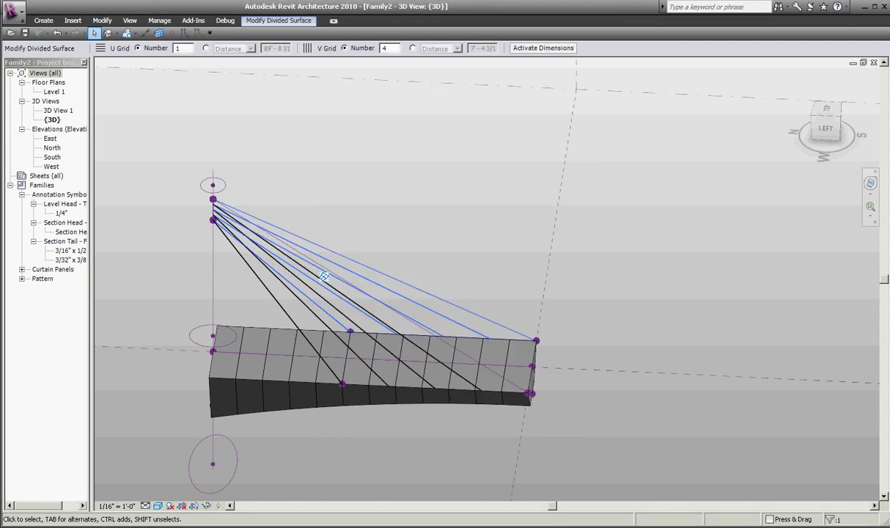
text(7)
key(Return)
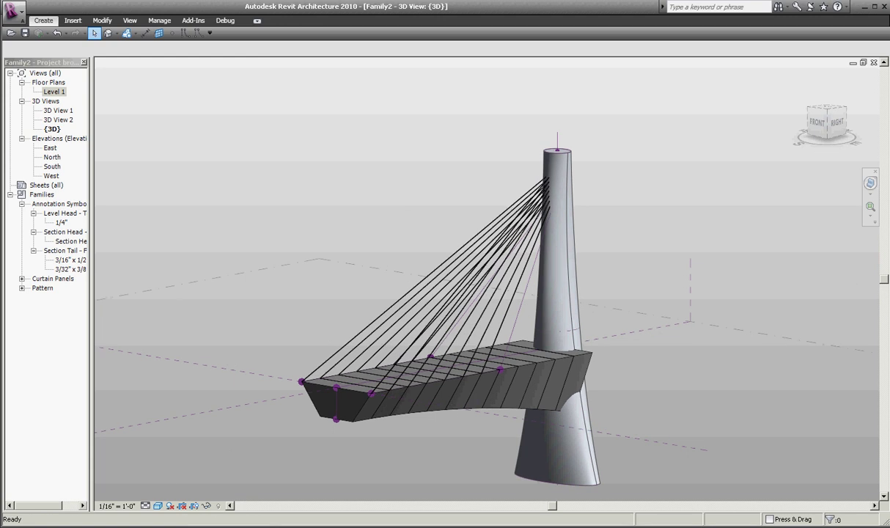
Give the Family1 panel type topA 25', topB -25', bottomA 10', bottomB -10'.
click(33, 287)
click(66, 297)
double_click(66, 297)
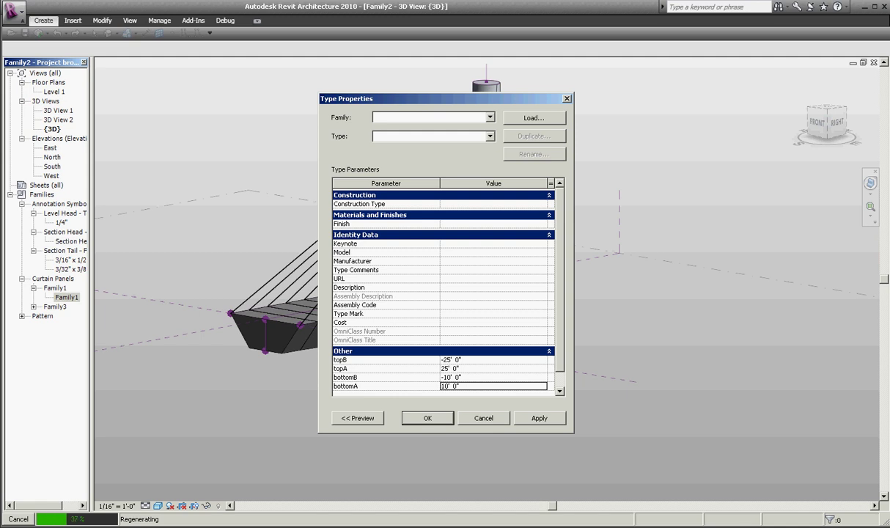
key(Return)
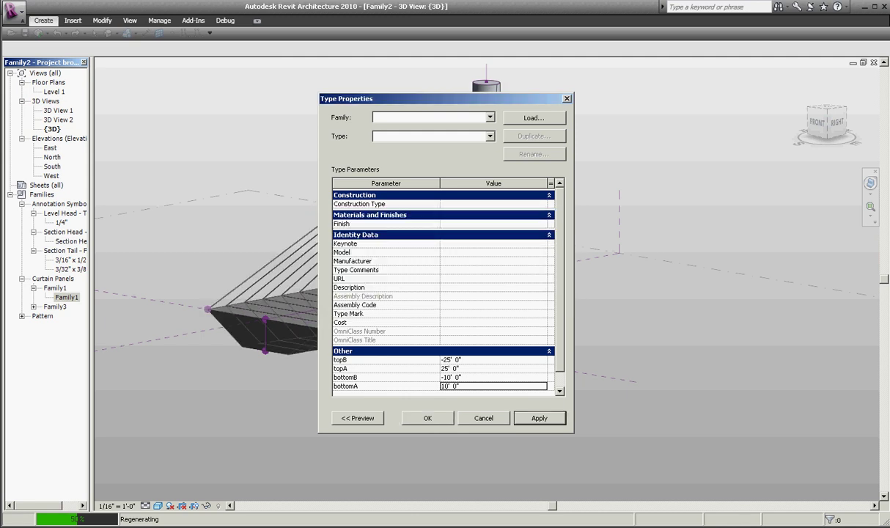
Set one tower circle's radius to 5 and the top circle's to 2.
click(503, 258)
text(5)
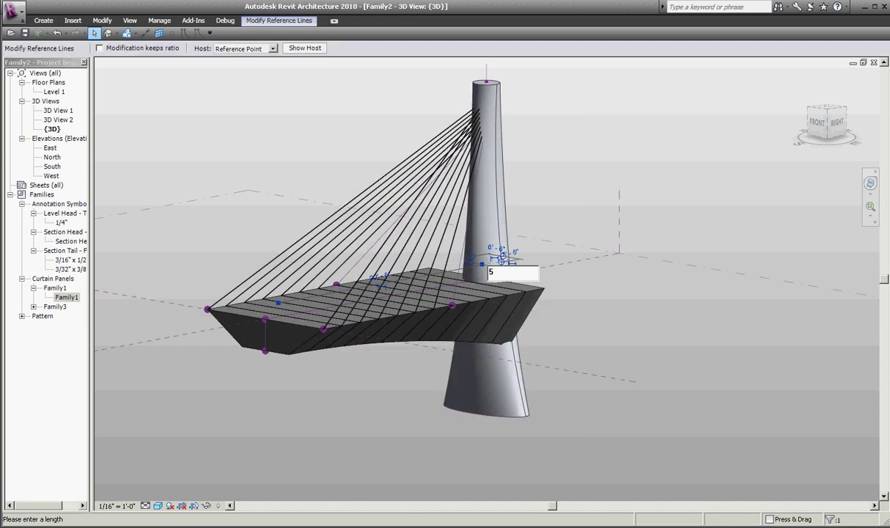
key(Return)
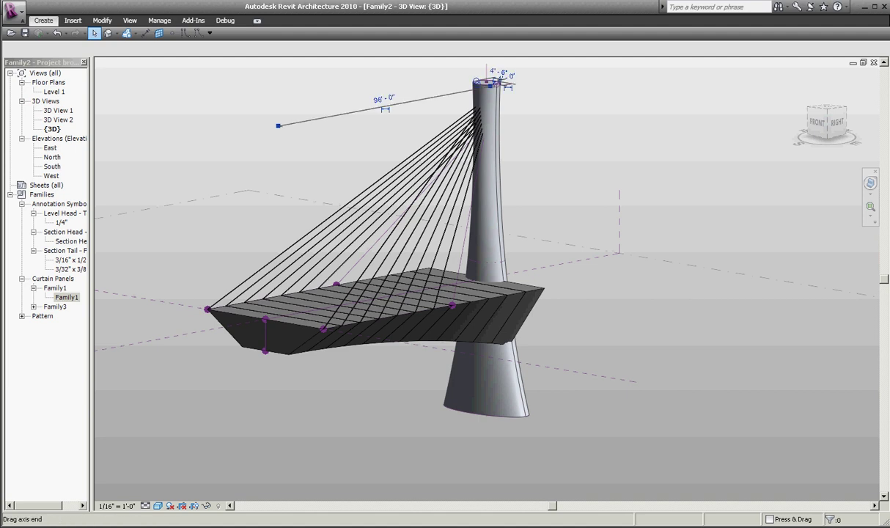
click(490, 83)
text(2)
key(Return)
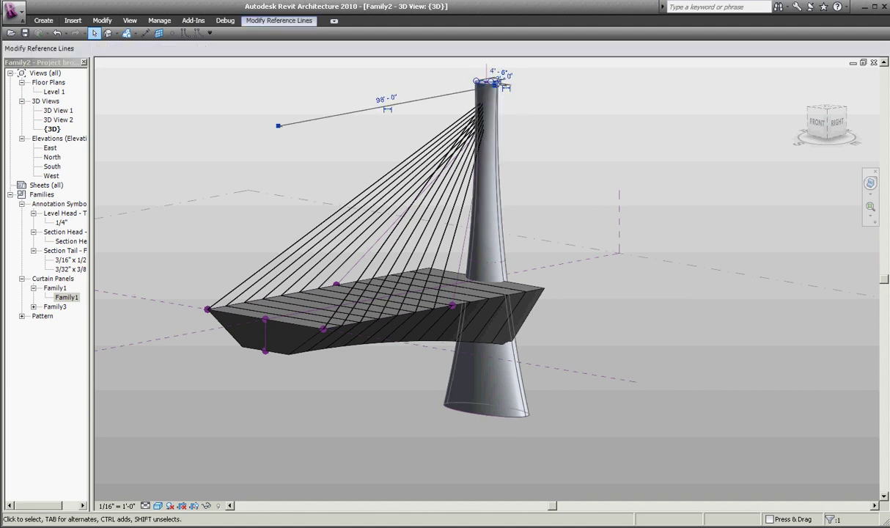
Change the tower-top circle radius to 4 and a lower circle to 5.
shift+middle_drag(484, 294, 513, 279)
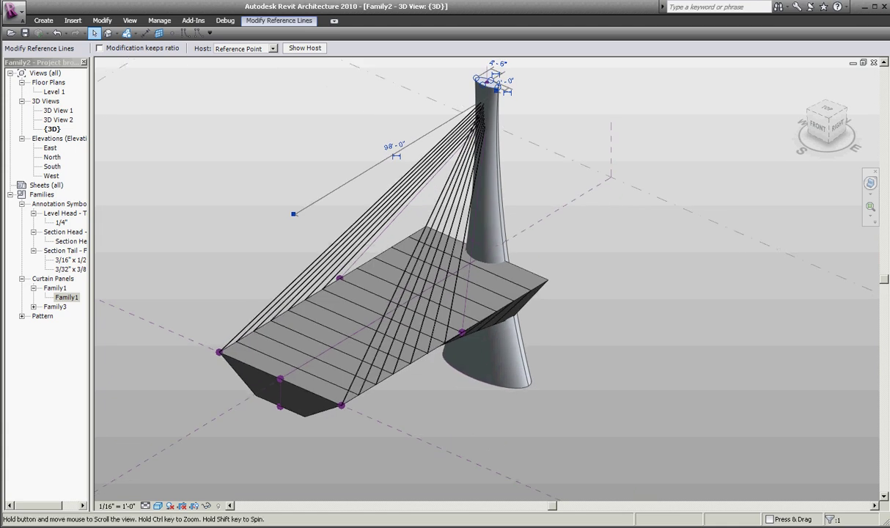
middle_drag(499, 220, 502, 259)
click(506, 109)
text(4)
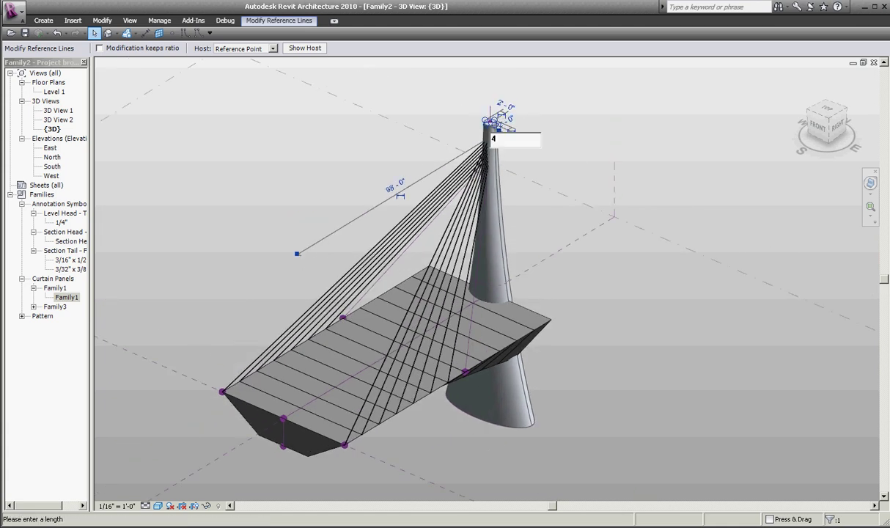
key(Return)
click(493, 287)
click(511, 273)
text(5)
key(Return)
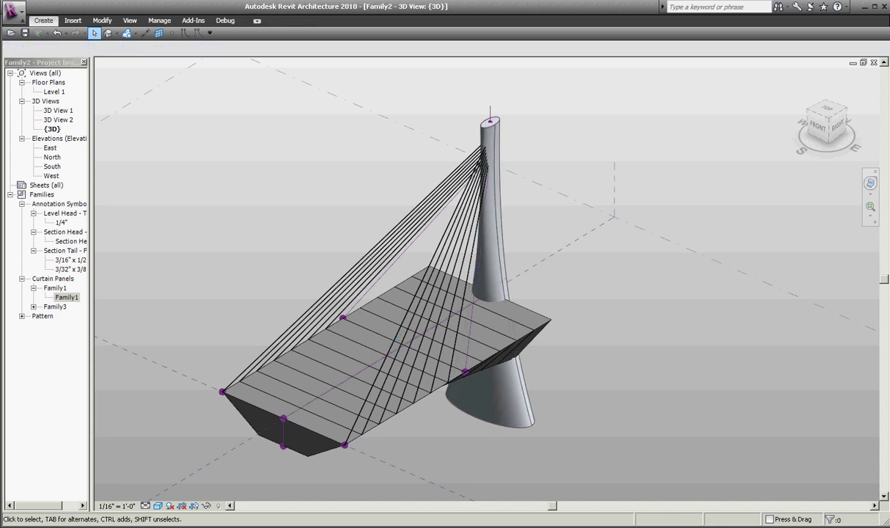
Select a deck panel, the tower and the deck's left wedge from a side view.
click(359, 378)
shift+middle_drag(514, 382, 518, 327)
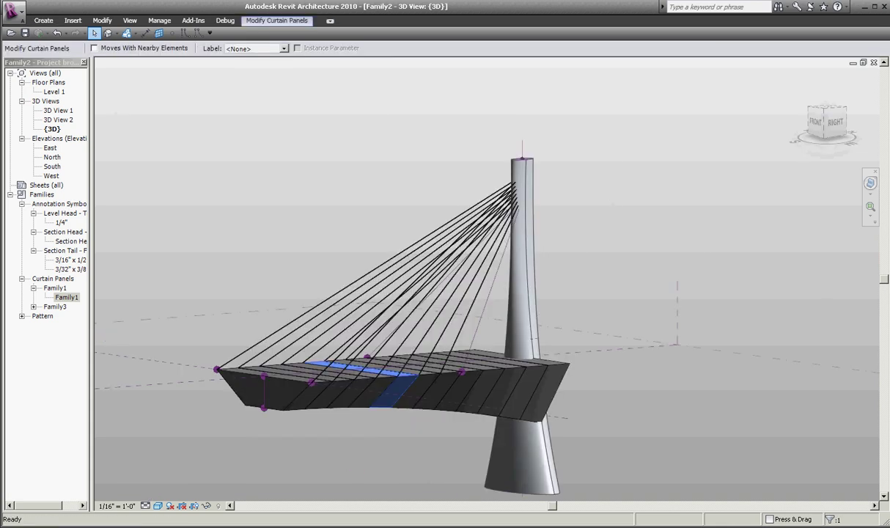
ctrl+click(522, 323)
ctrl+click(522, 323)
ctrl+click(279, 393)
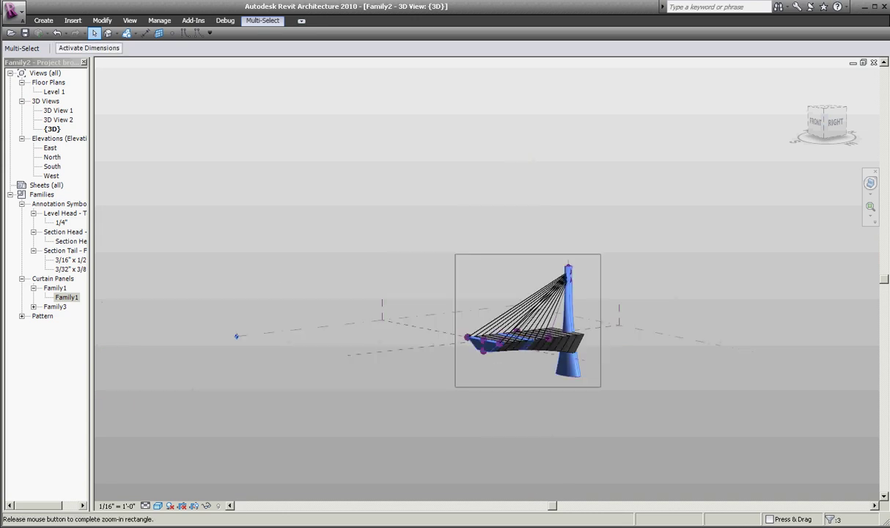